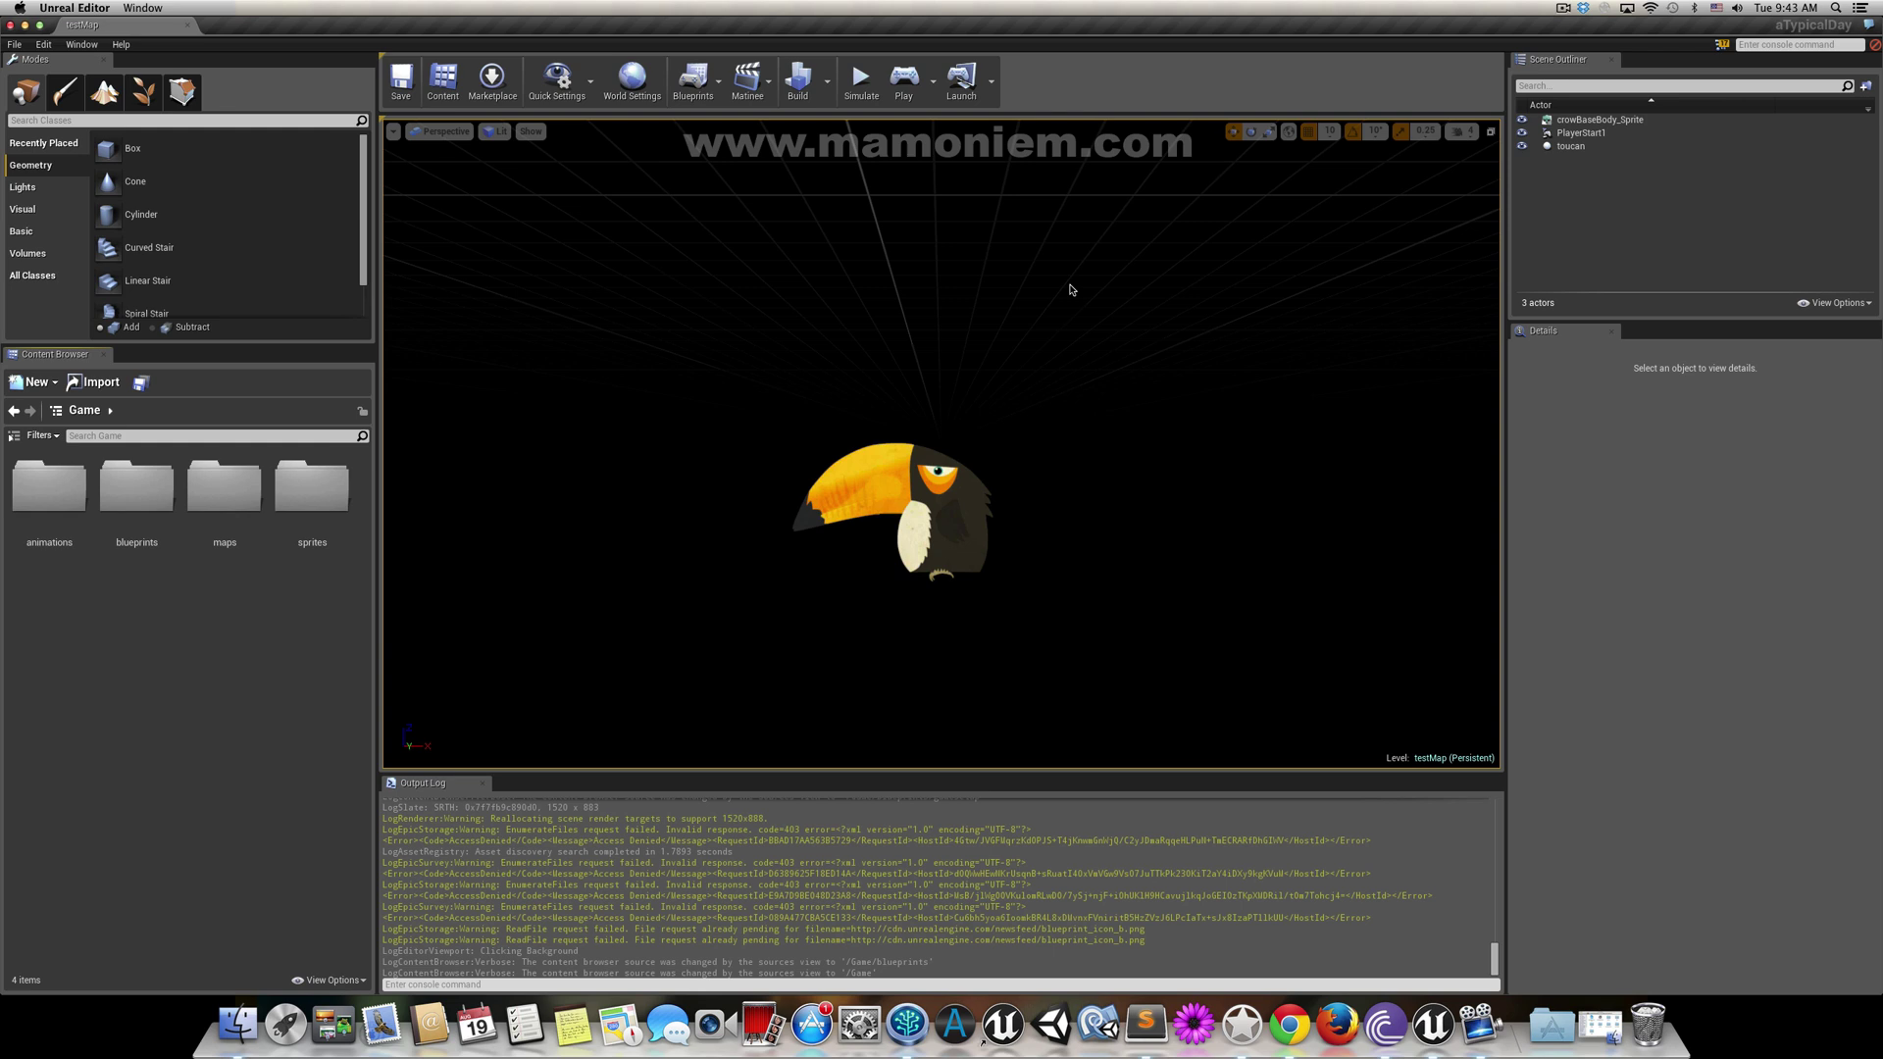
- Check the Launch device list to confirm the iPhone is ticked alongside the Mac
left_click(5, 44)
left_click(956, 85)
left_click(993, 86)
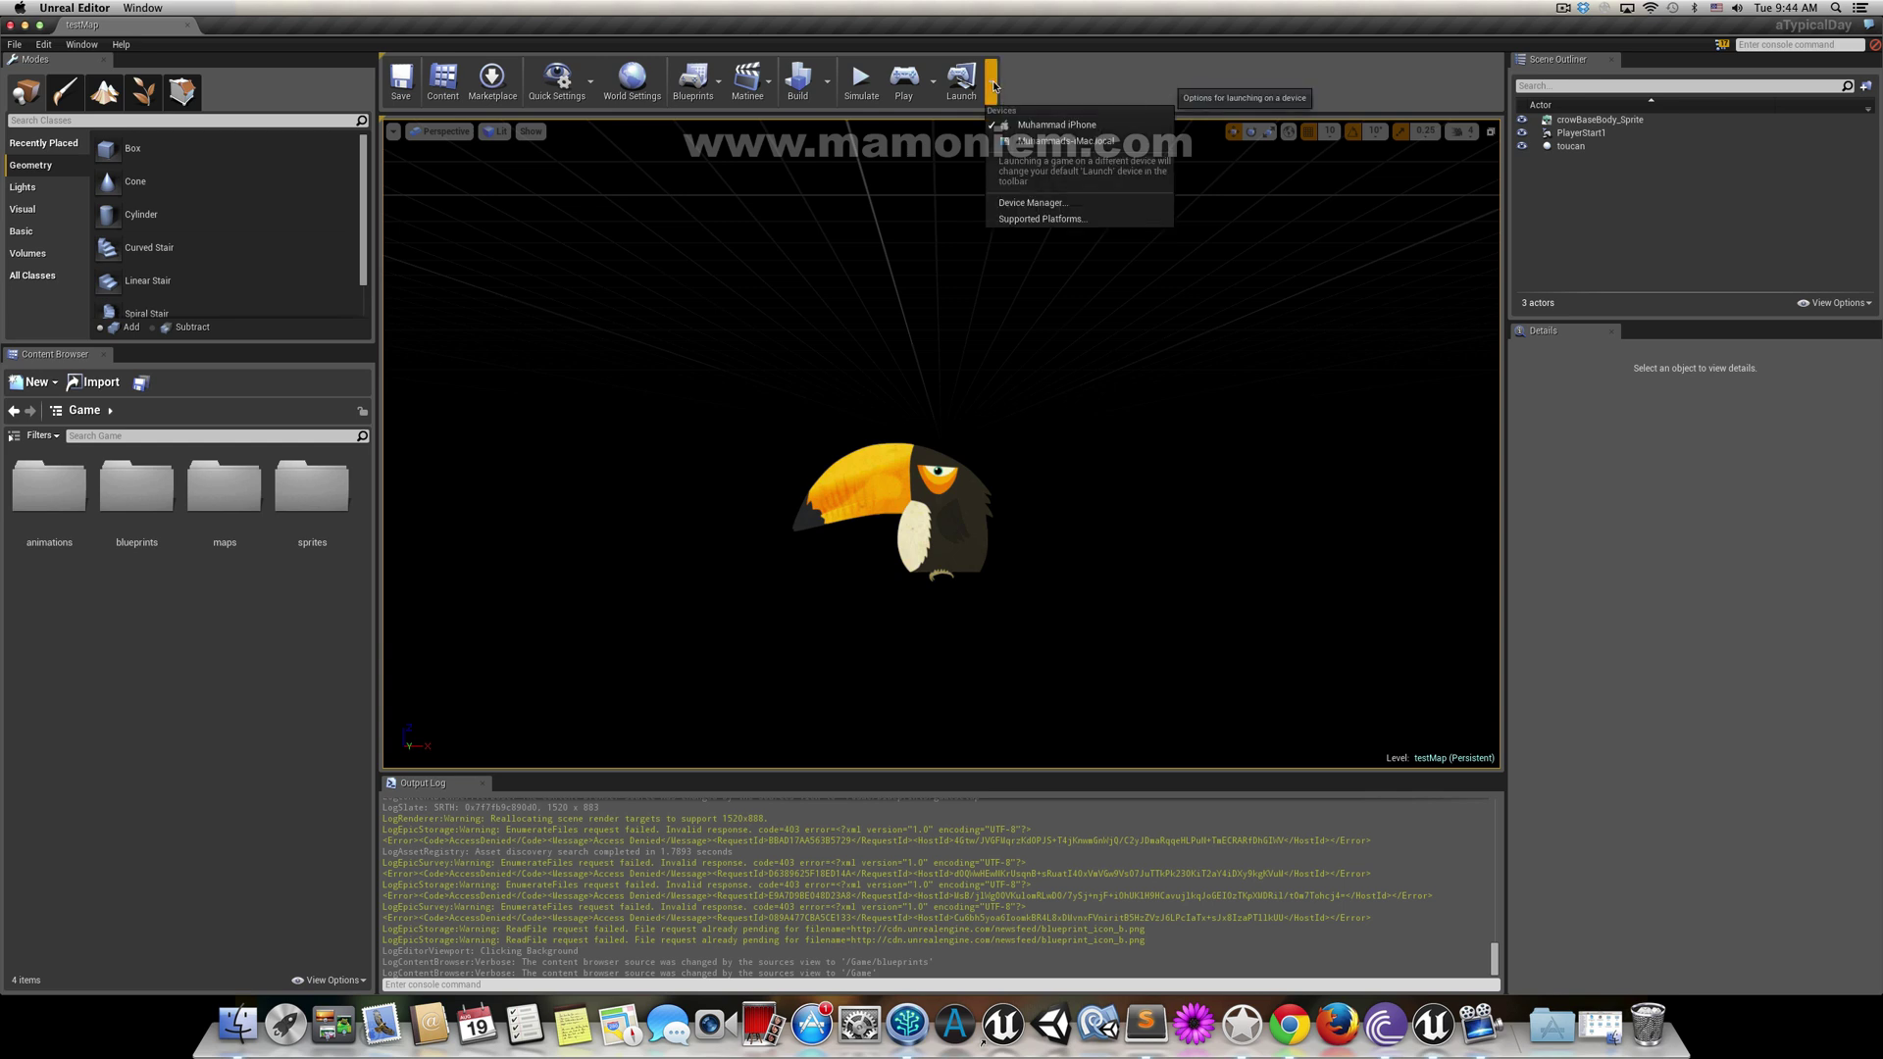
left_click(1053, 92)
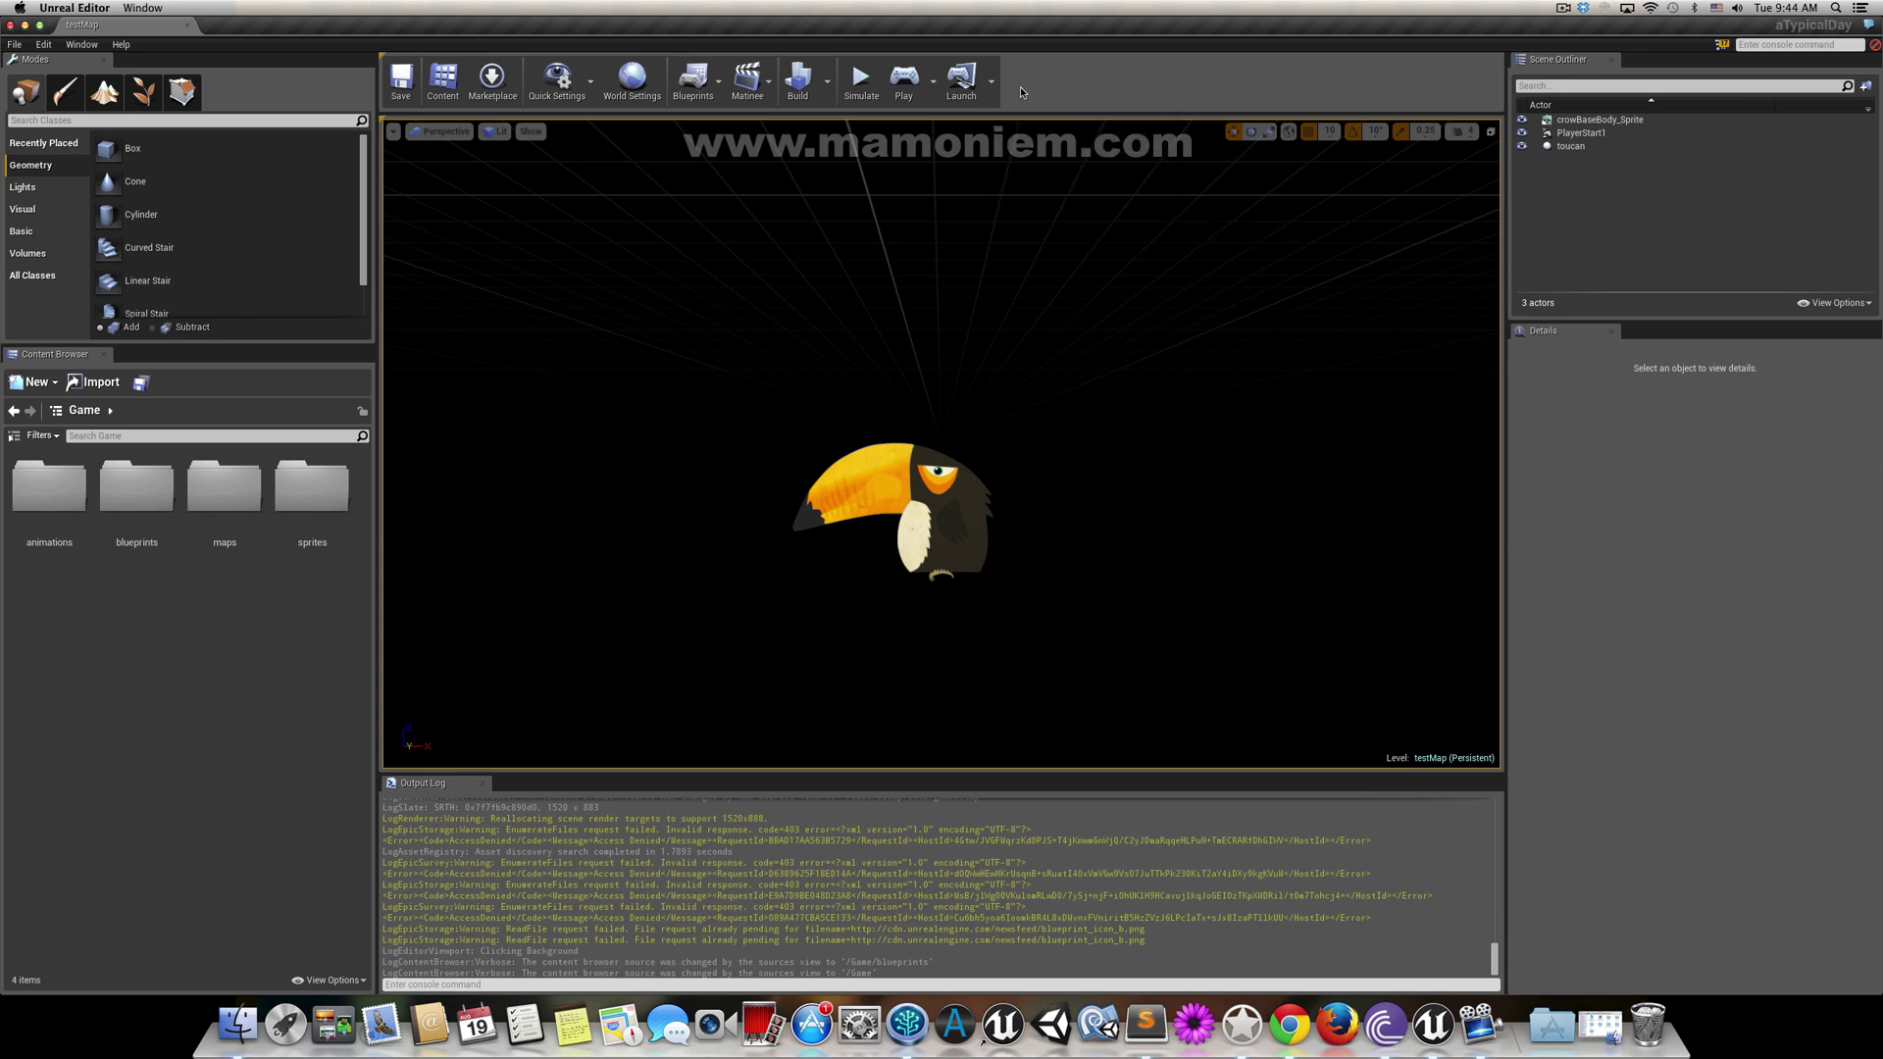
left_click(992, 81)
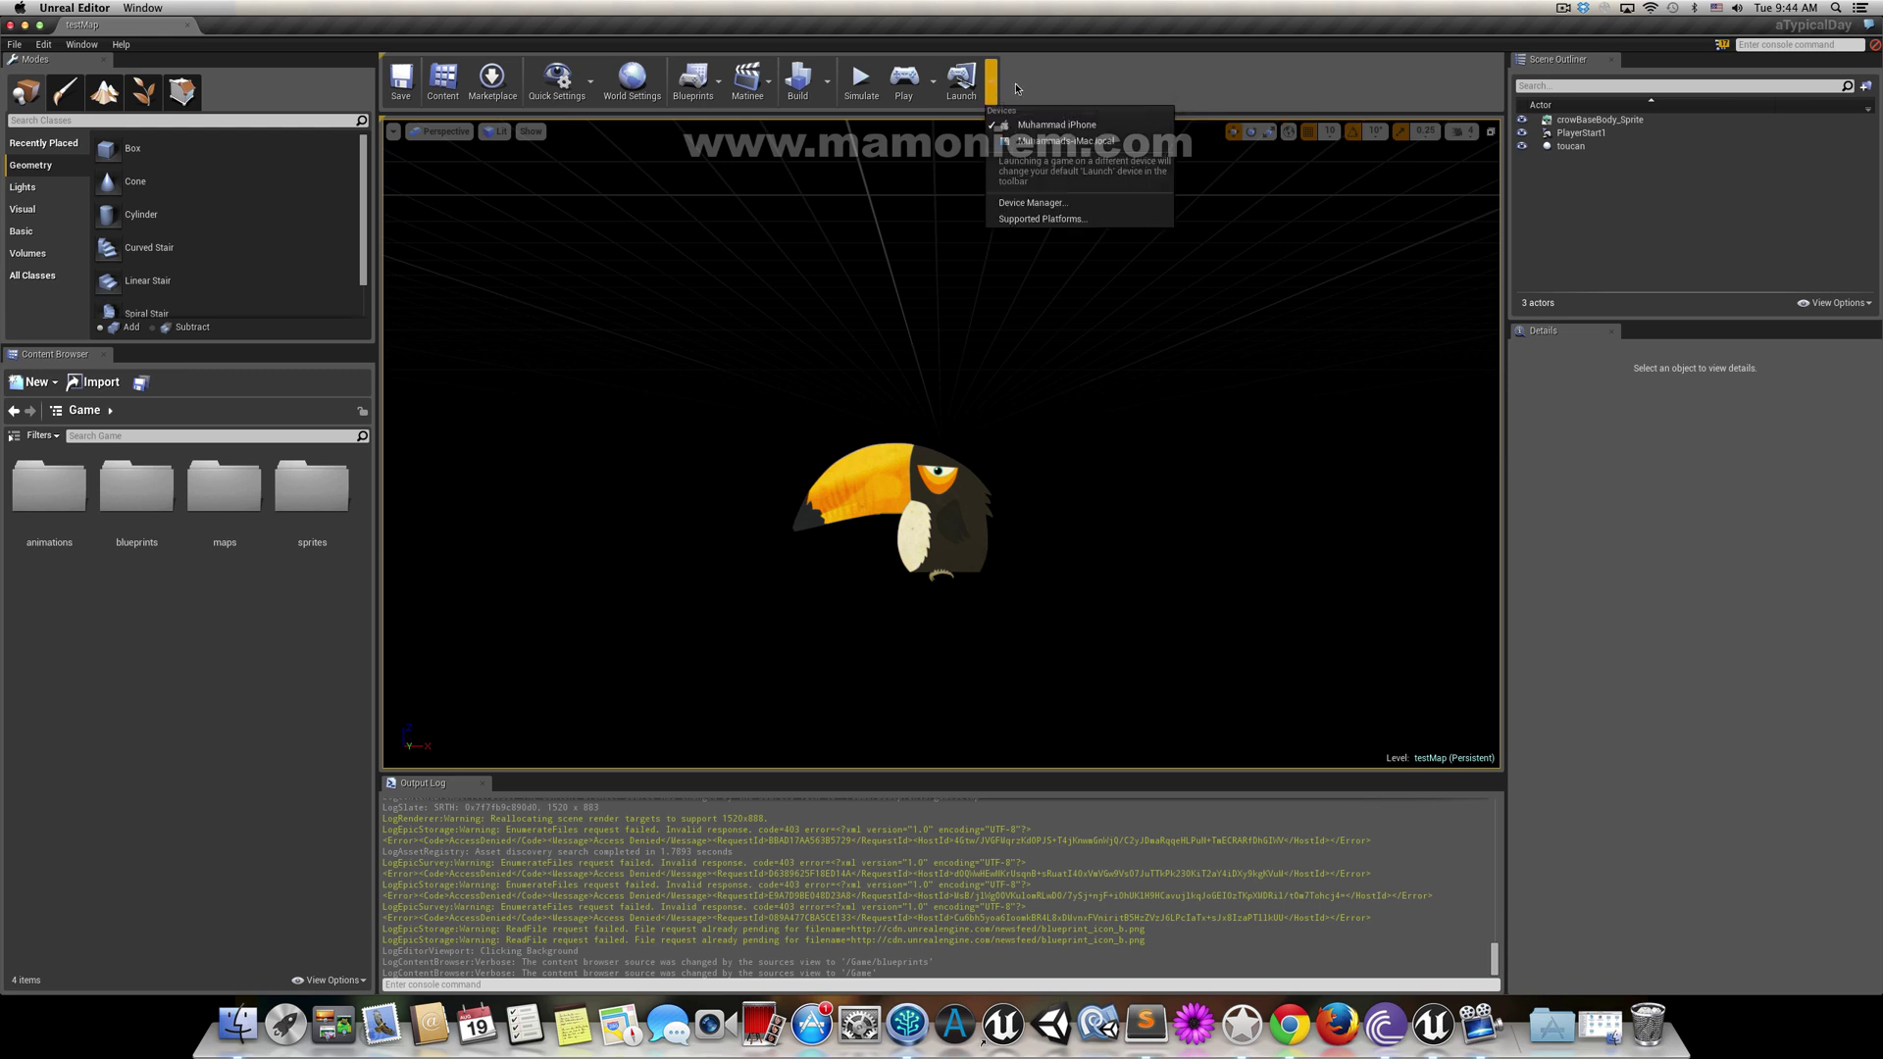
- Open File > Package Project to show the iOS and Mac packaging choices
left_click(14, 44)
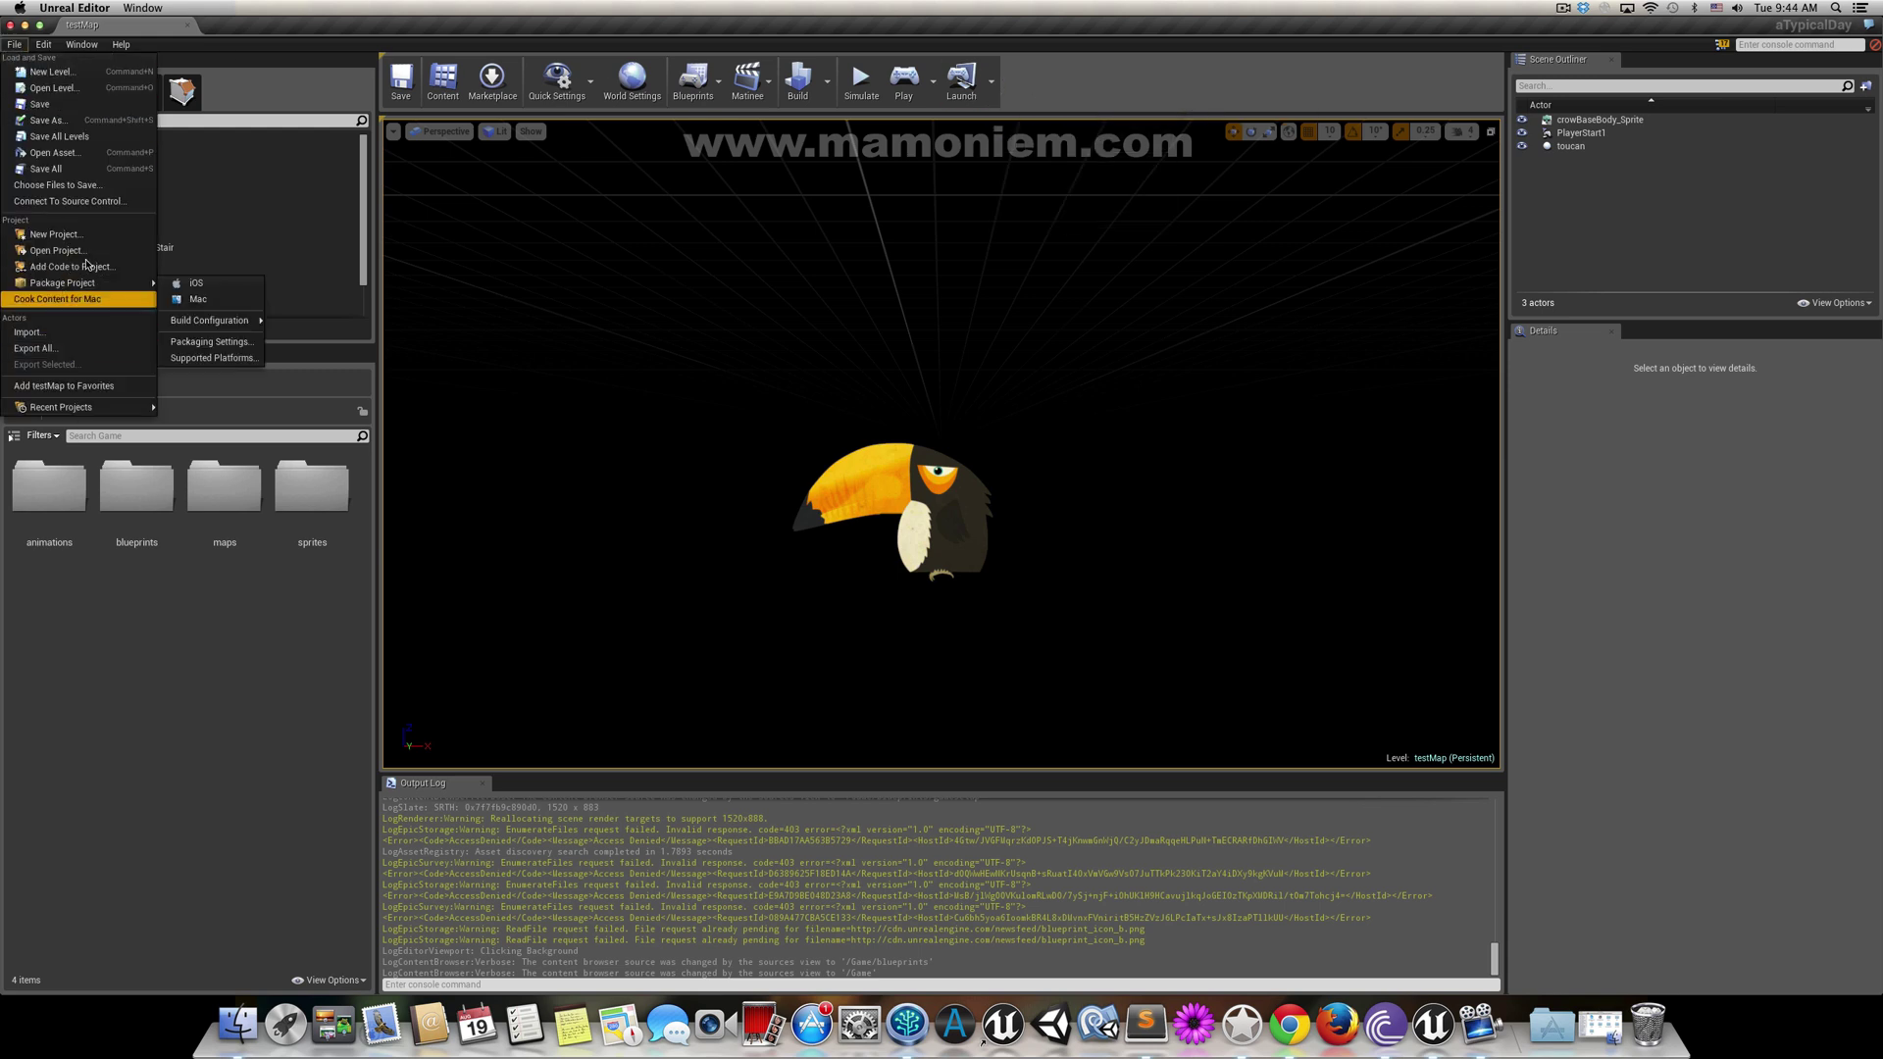
left_click(1015, 147)
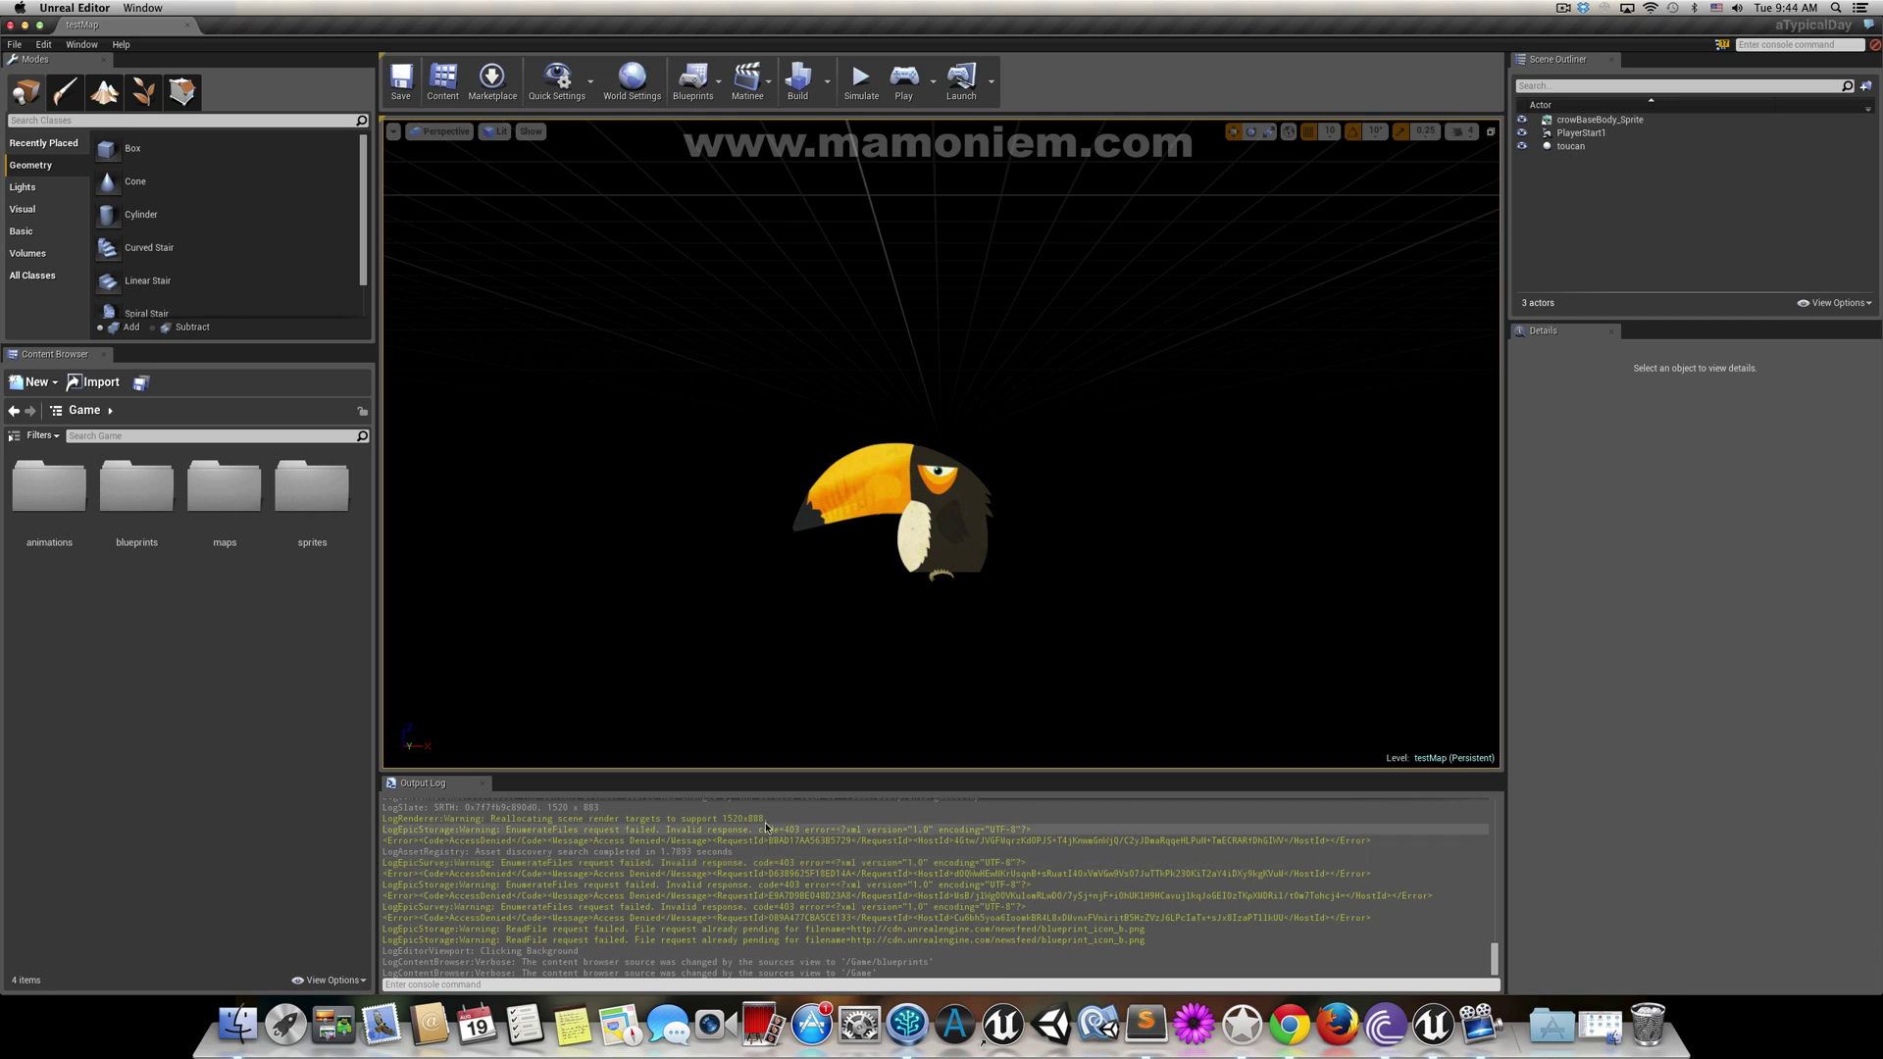
left_click(15, 45)
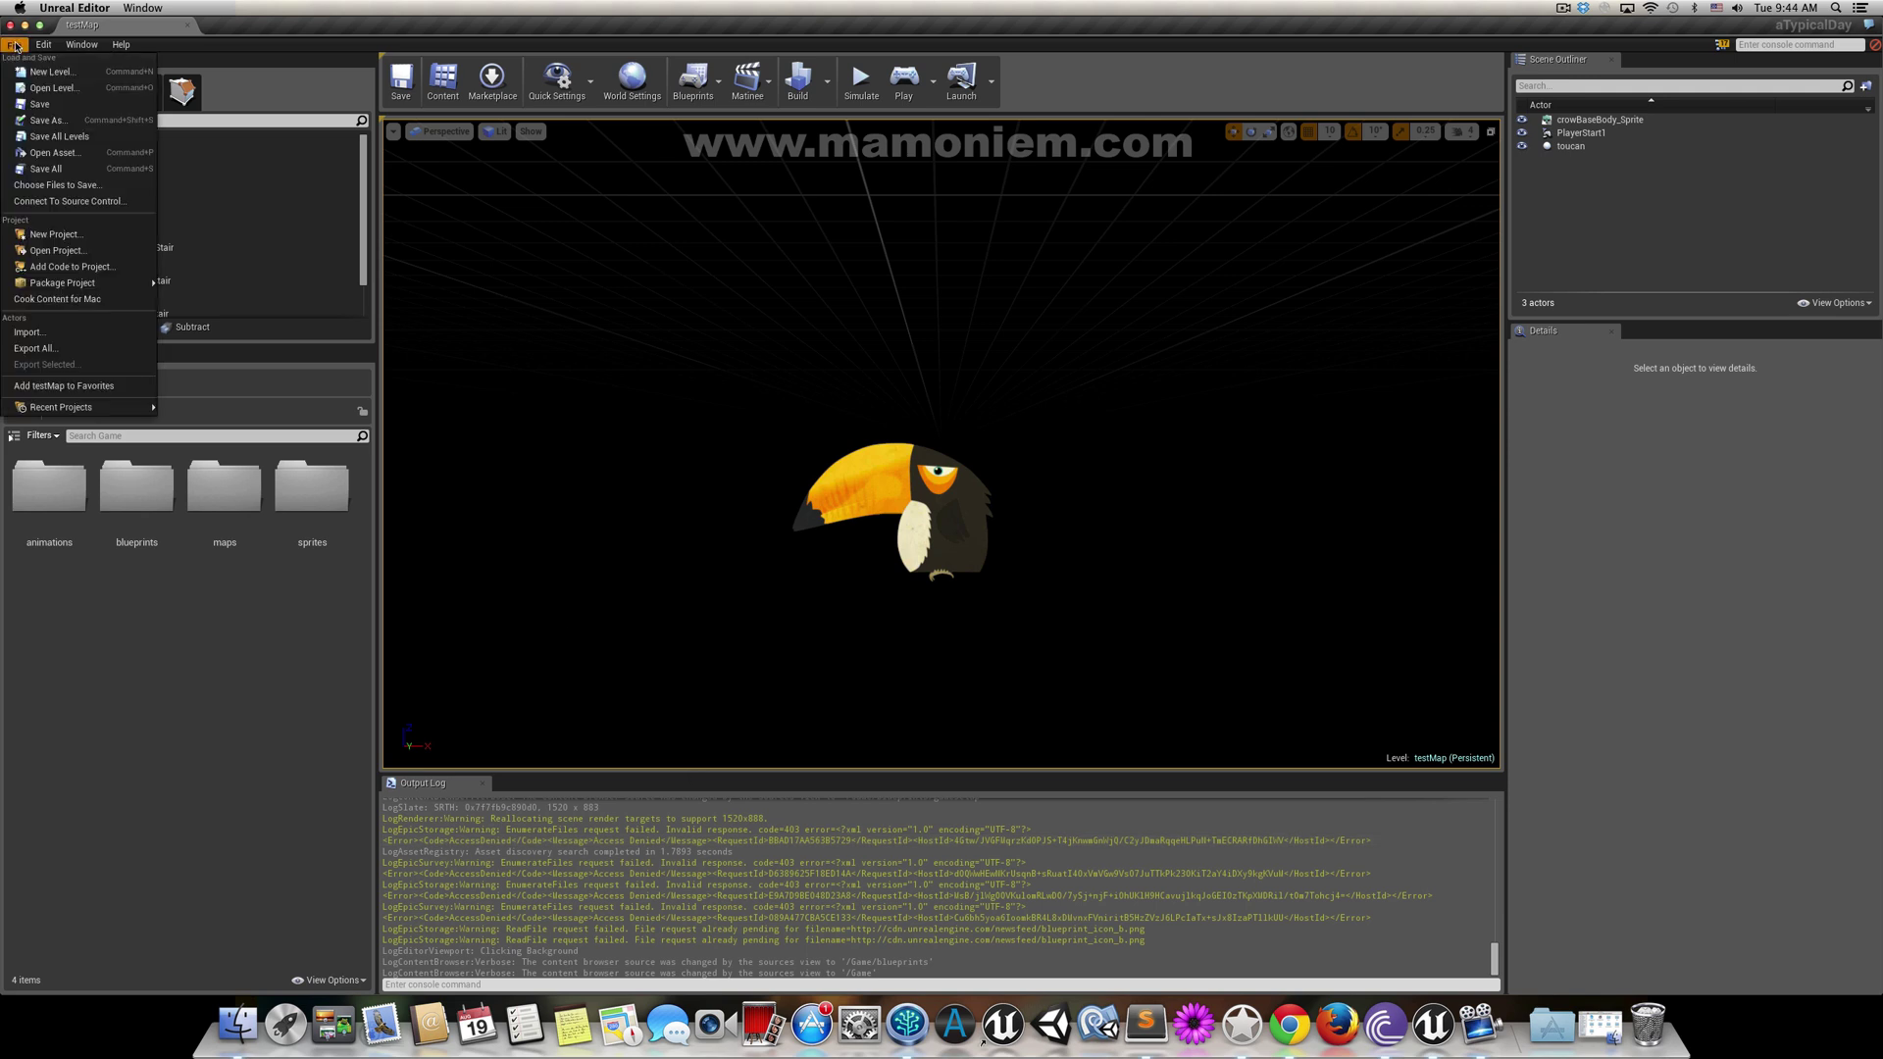
mouse_move(89, 283)
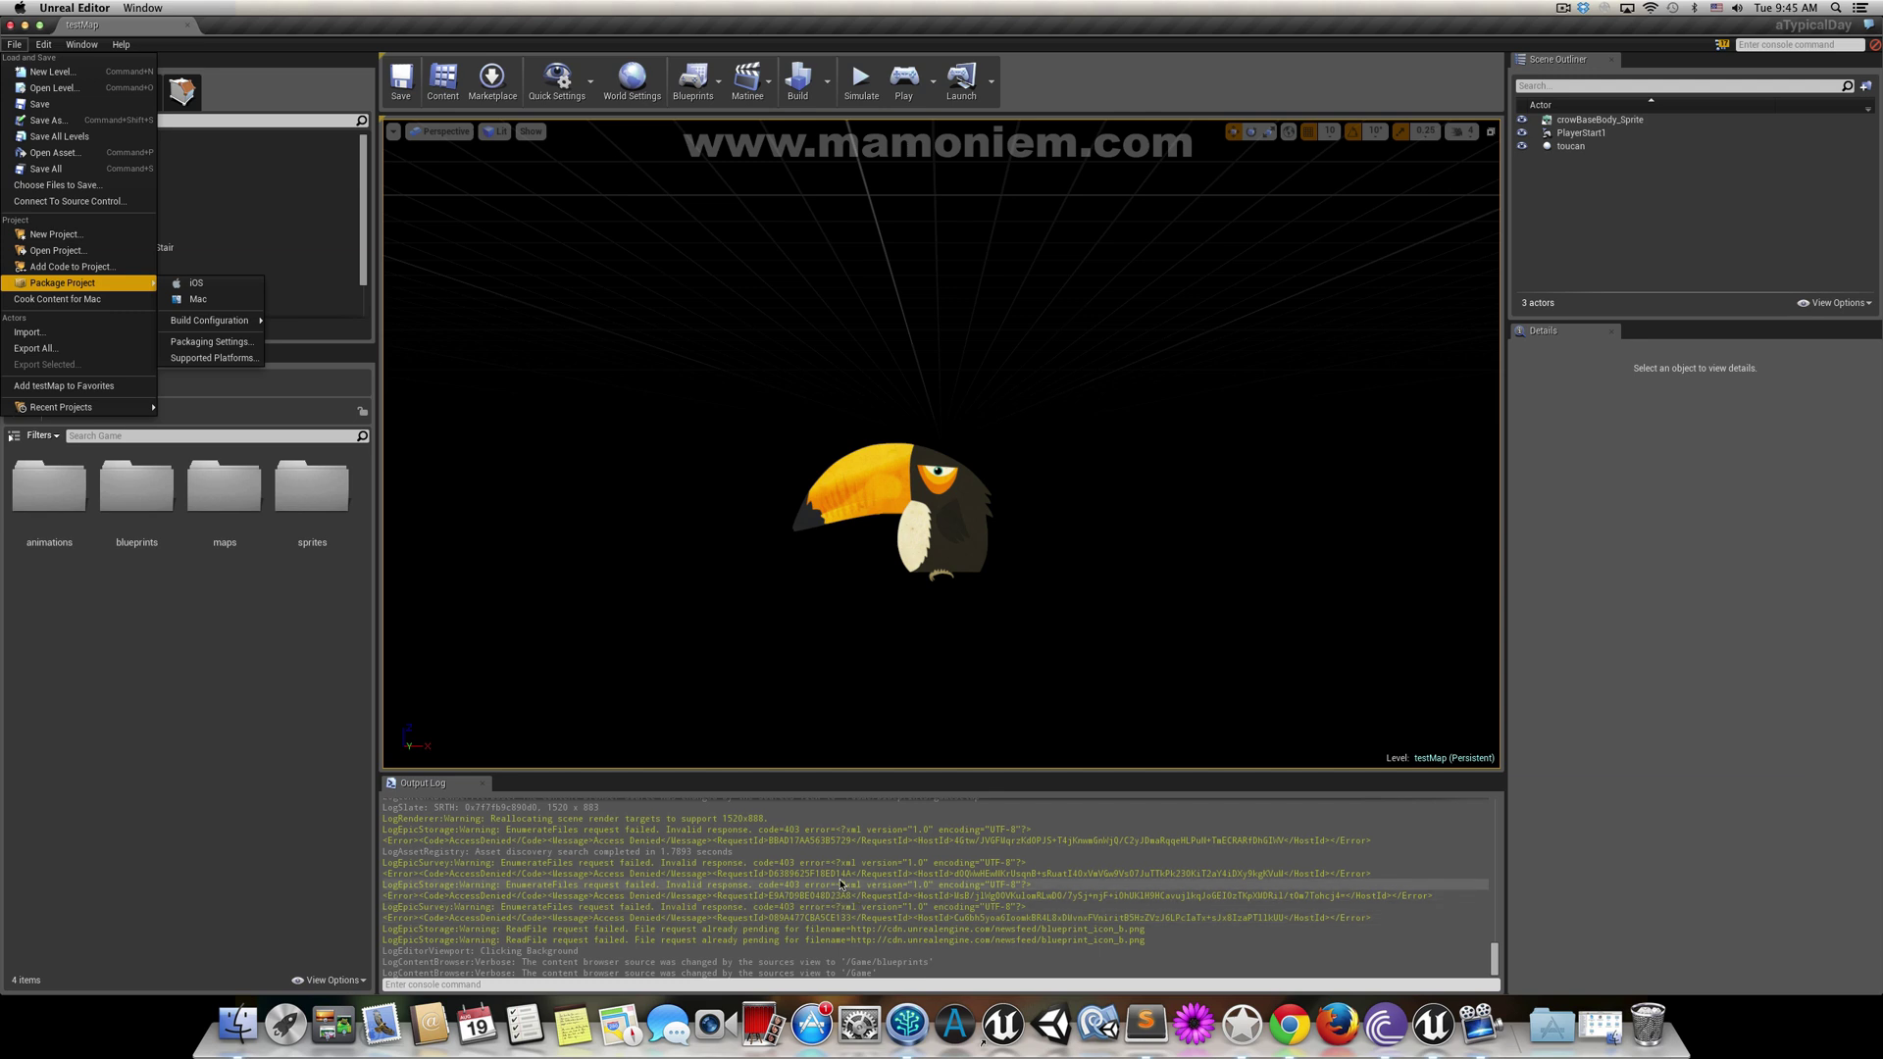
- In a new Finder window, browse Macintosh HD > Users > Shared > UnrealEngine > 4.3 > Engine > Binaries > Mac
right_click(220, 1021)
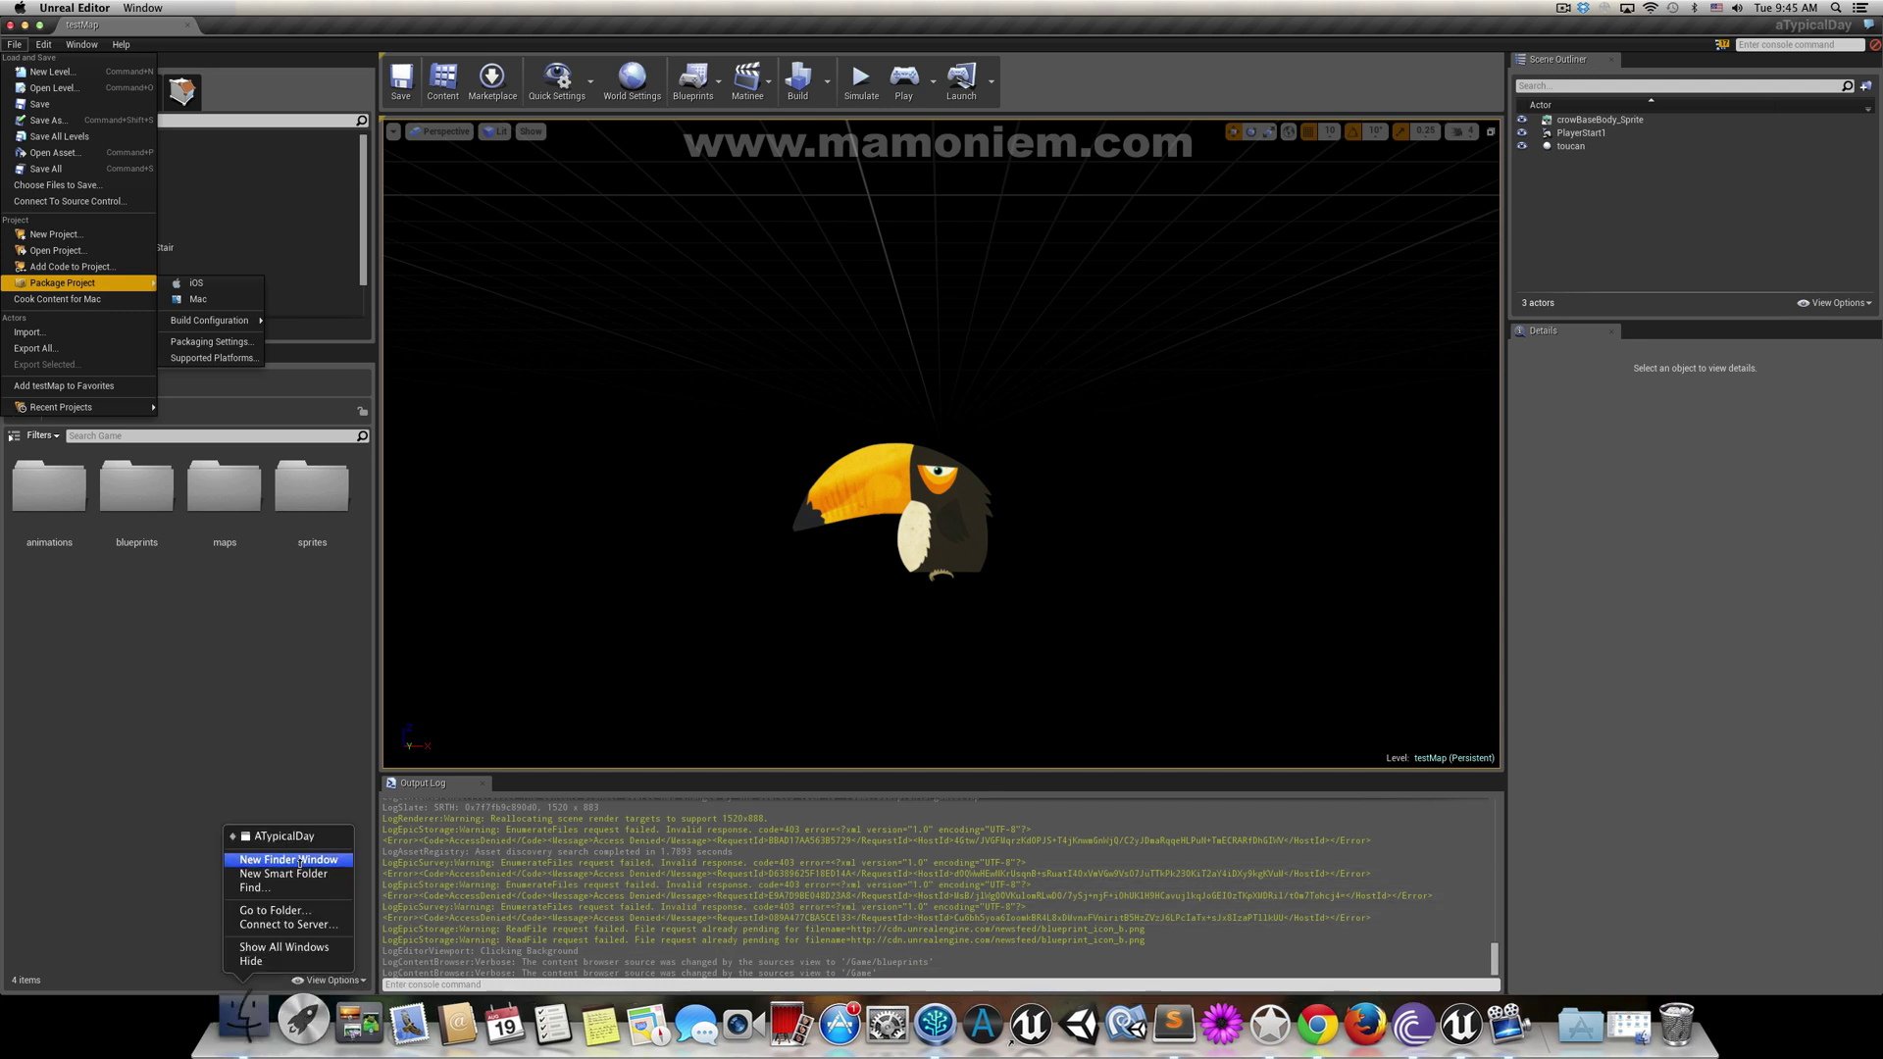
left_click(300, 860)
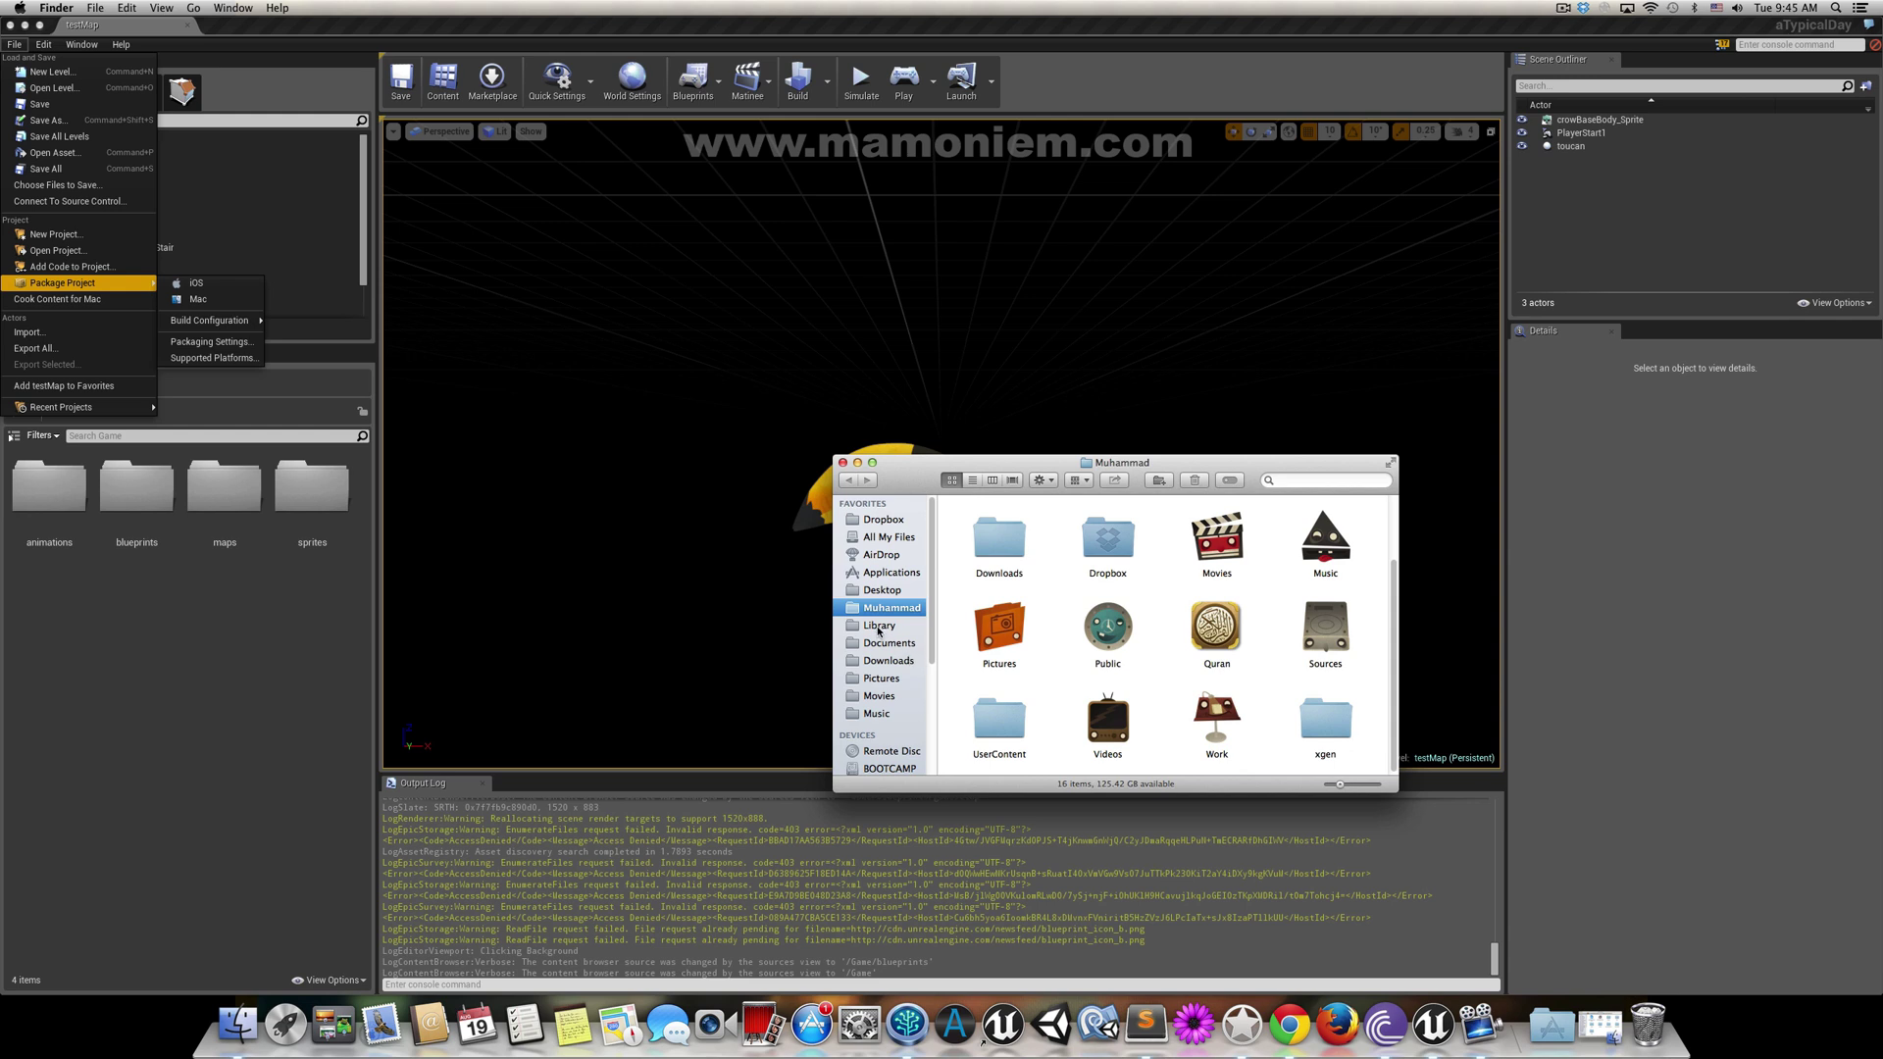
left_click(1111, 463, "super")
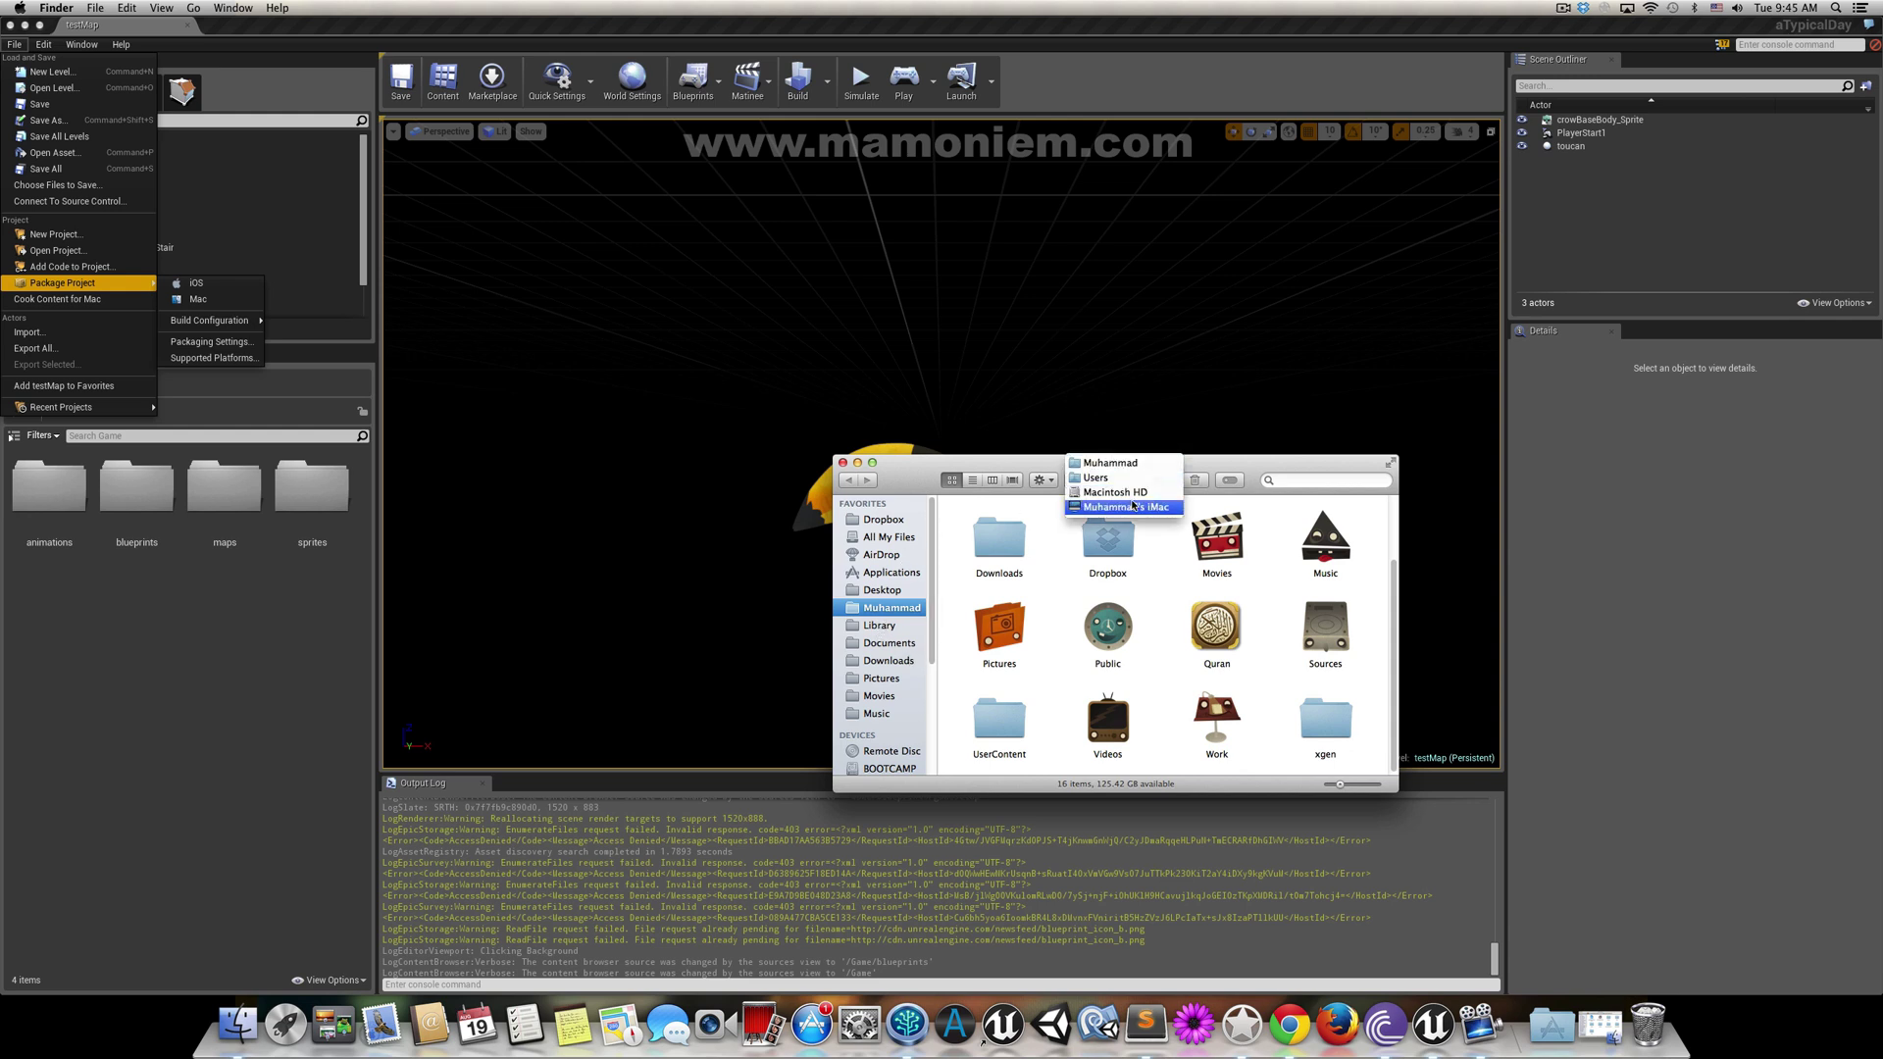
left_click(1123, 493)
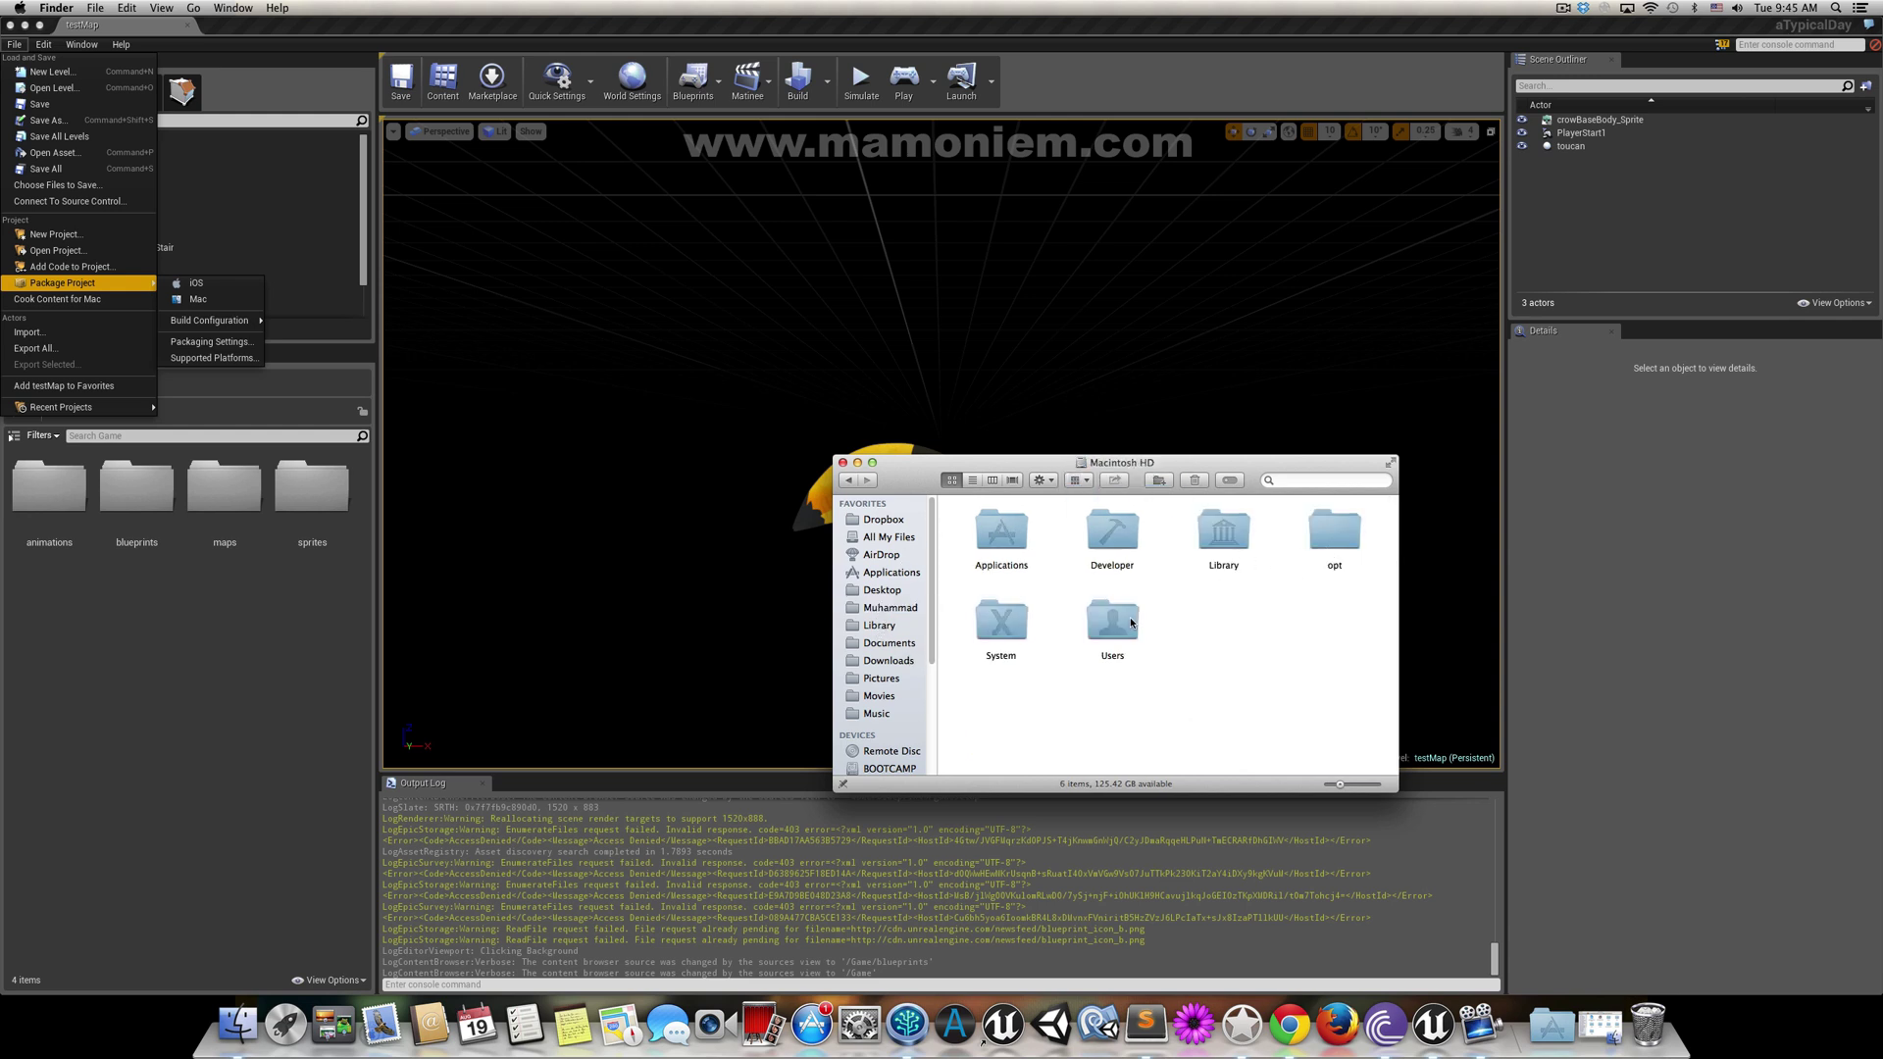
double_click(1131, 622)
double_click(1104, 532)
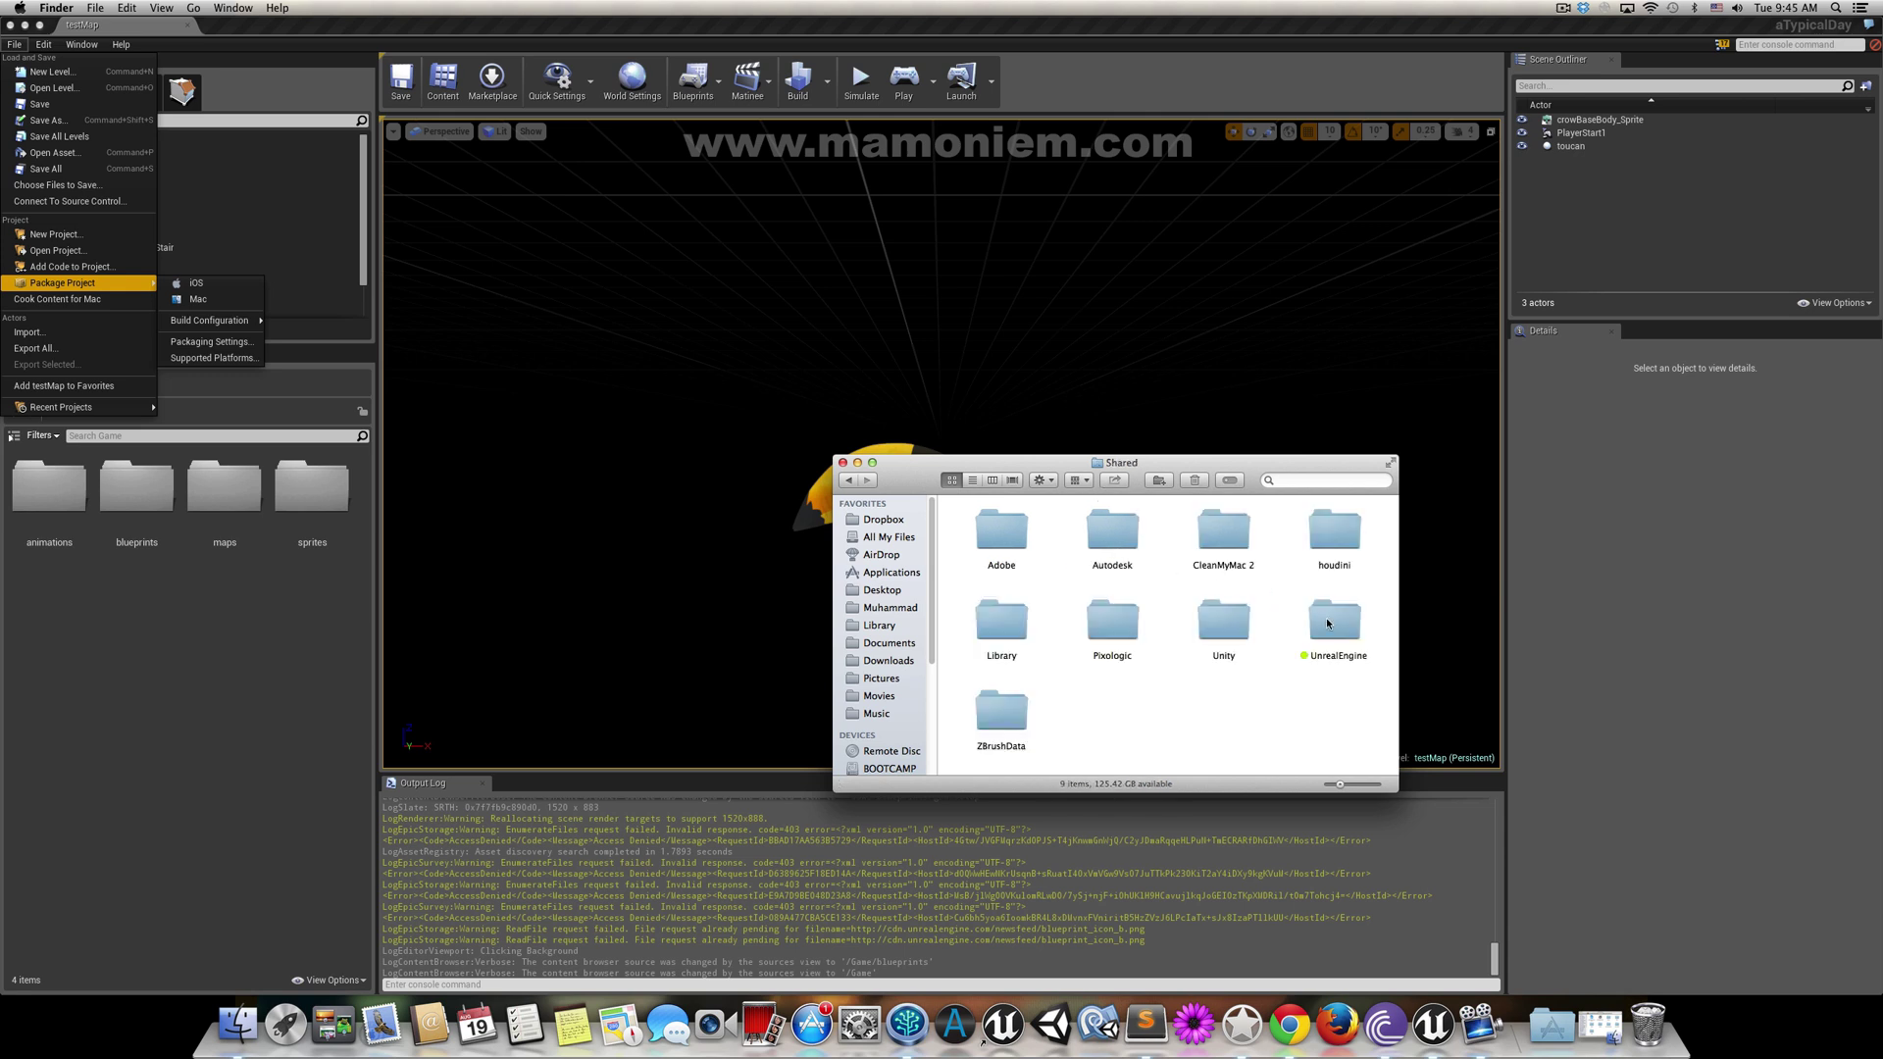
double_click(1327, 623)
double_click(1023, 534)
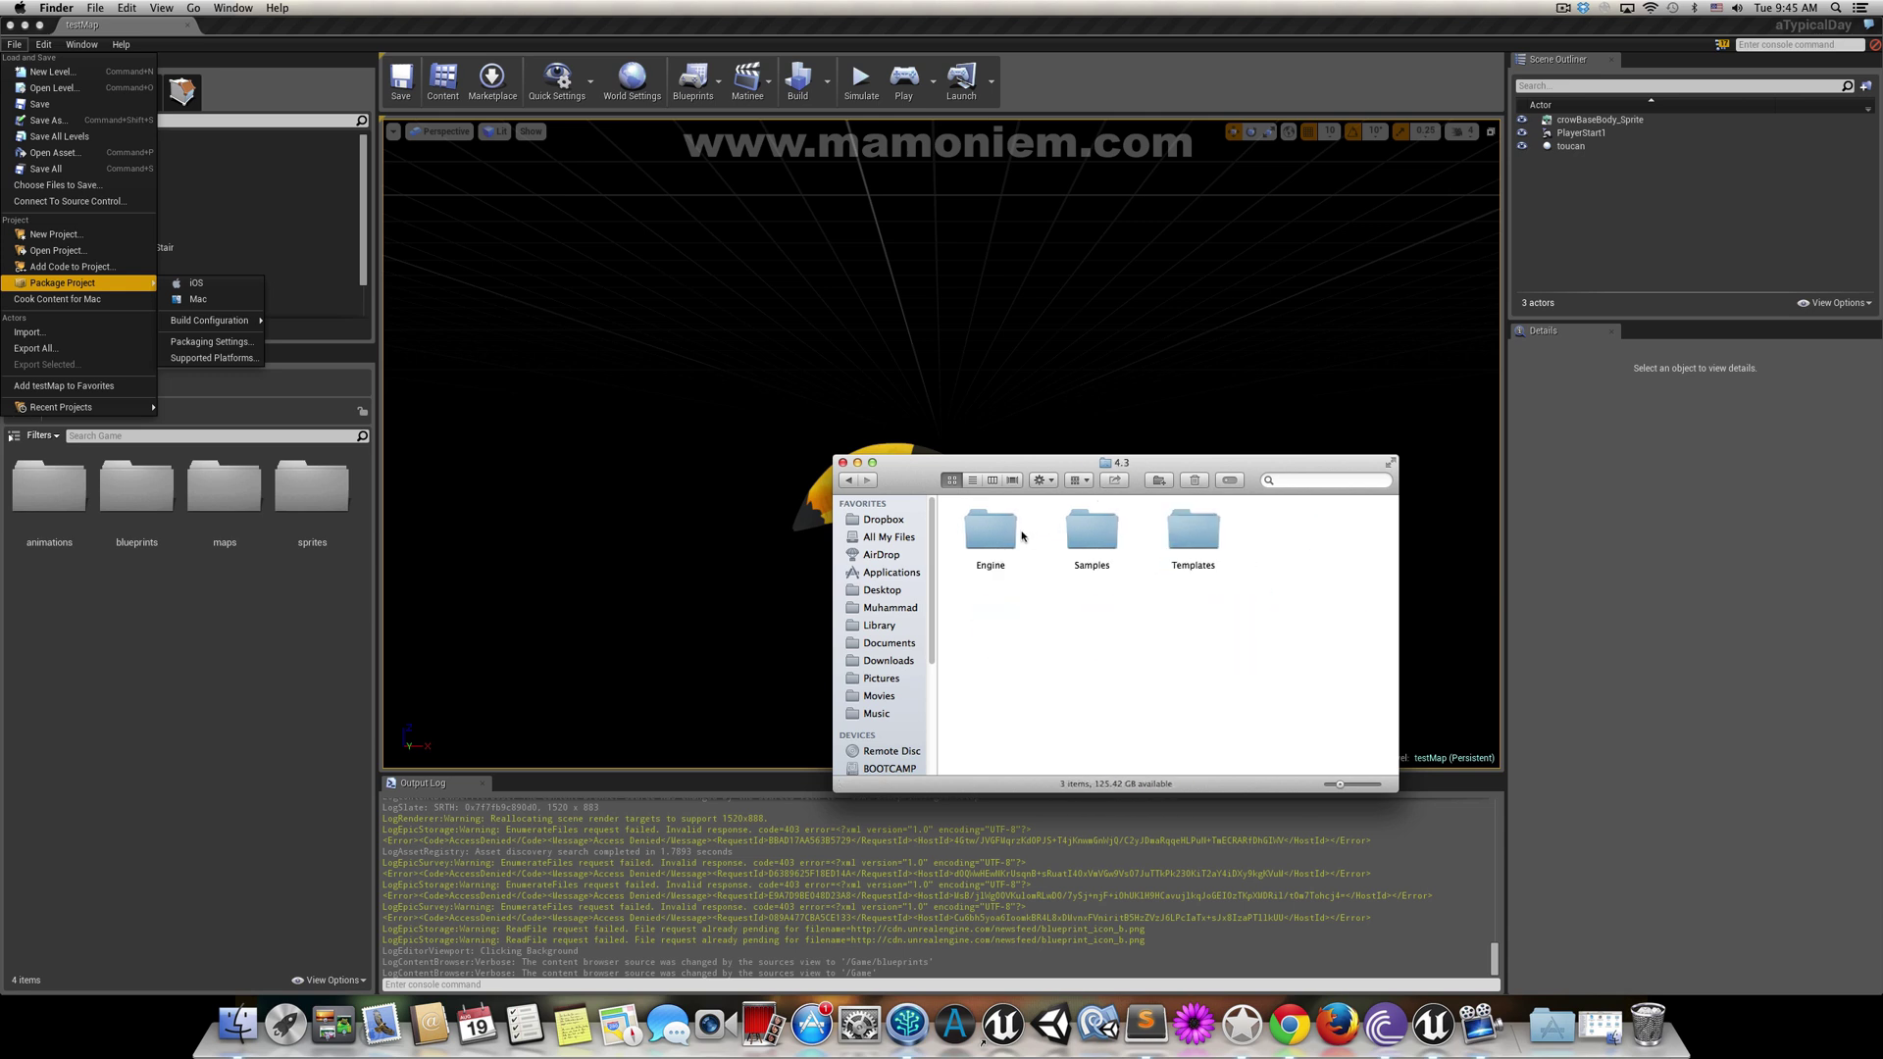
double_click(1022, 536)
double_click(1001, 532)
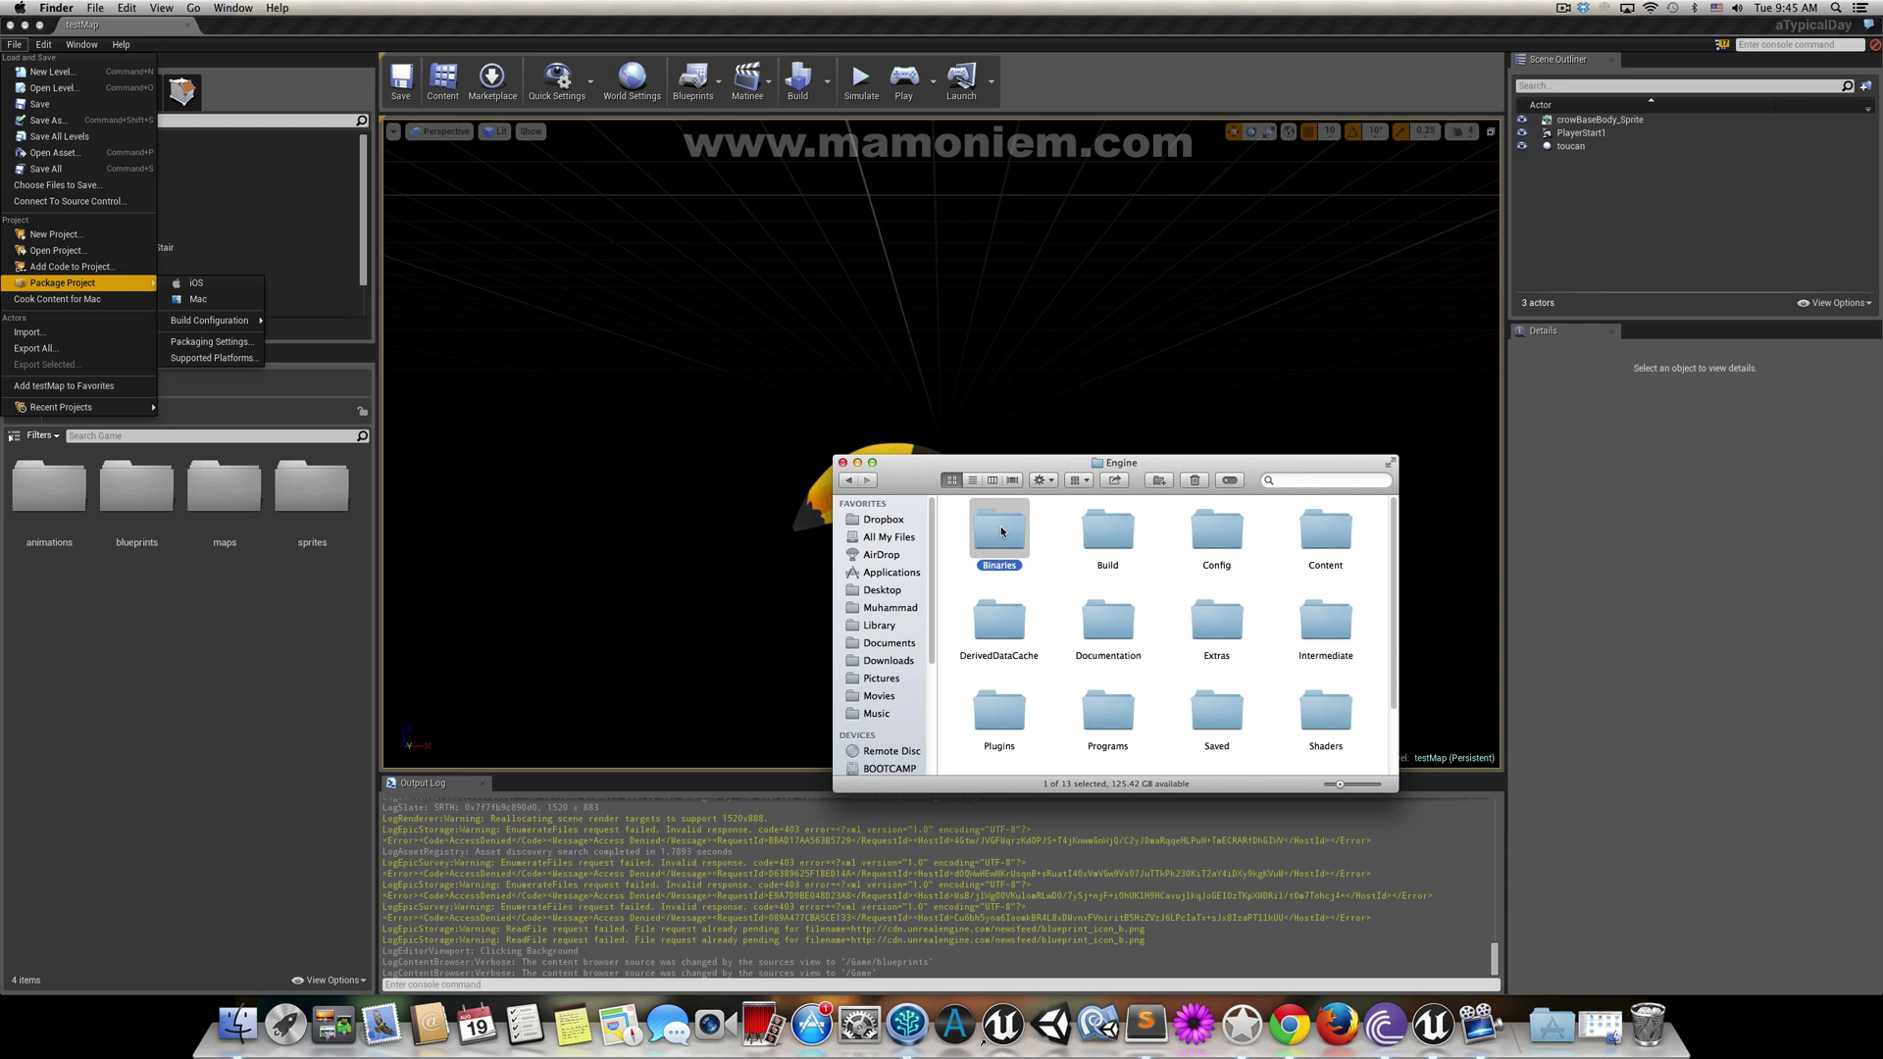
double_click(1190, 534)
- Show the UE4Editor app's package contents and select the UE4Editor executable in Contents/MacOS
scroll(1153, 600, "down", 3)
right_click(1327, 522)
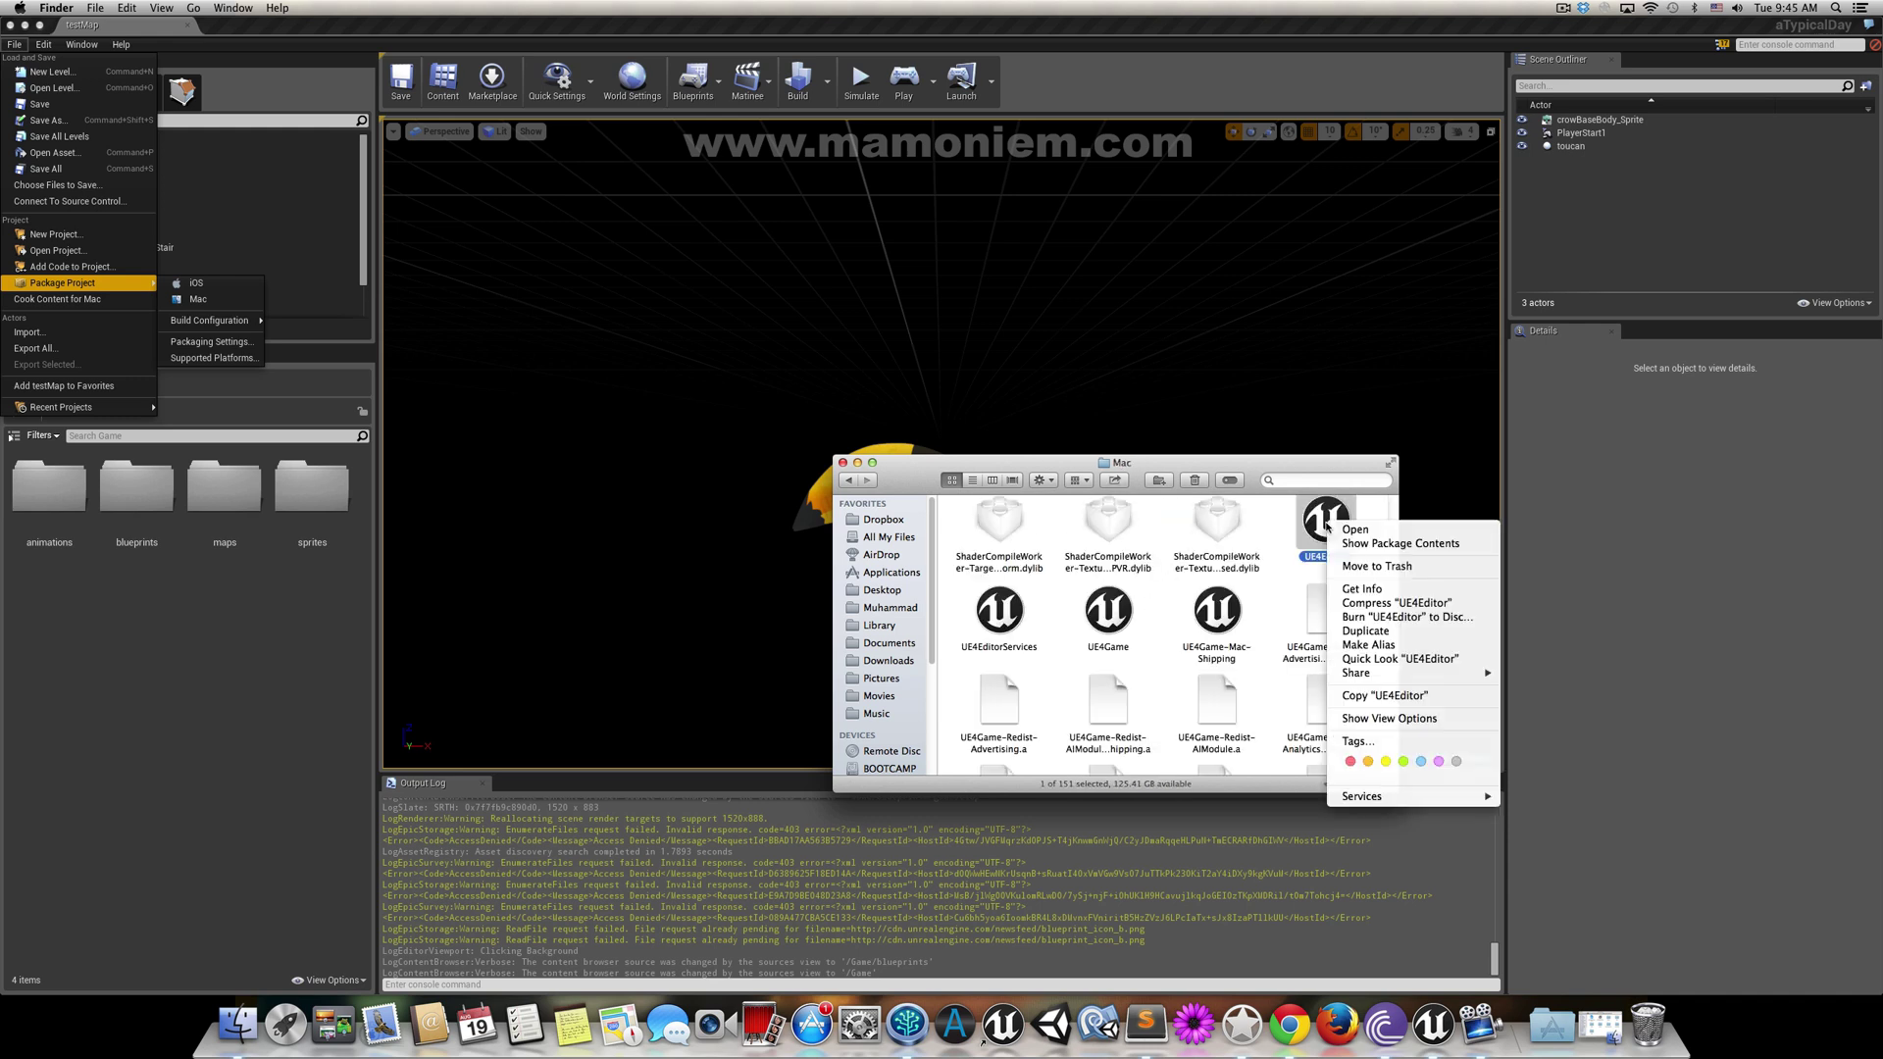
left_click(1384, 547)
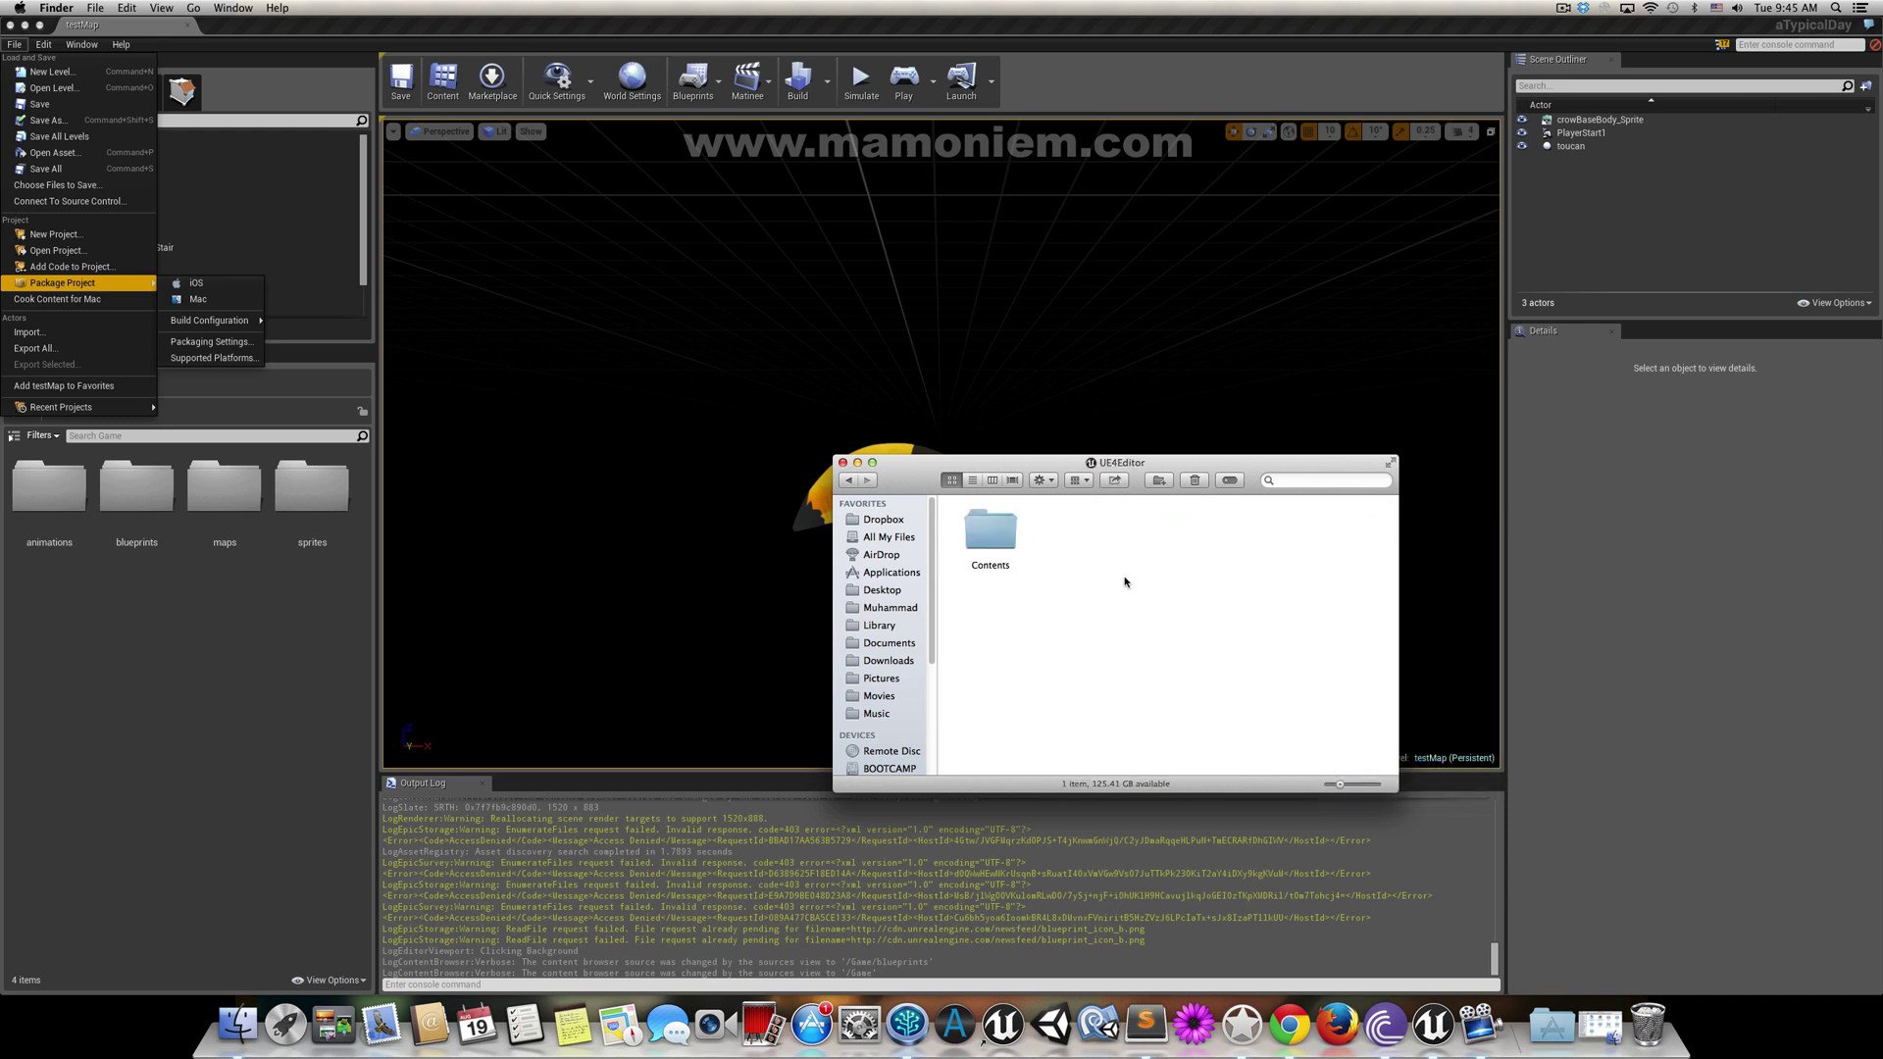
double_click(1001, 533)
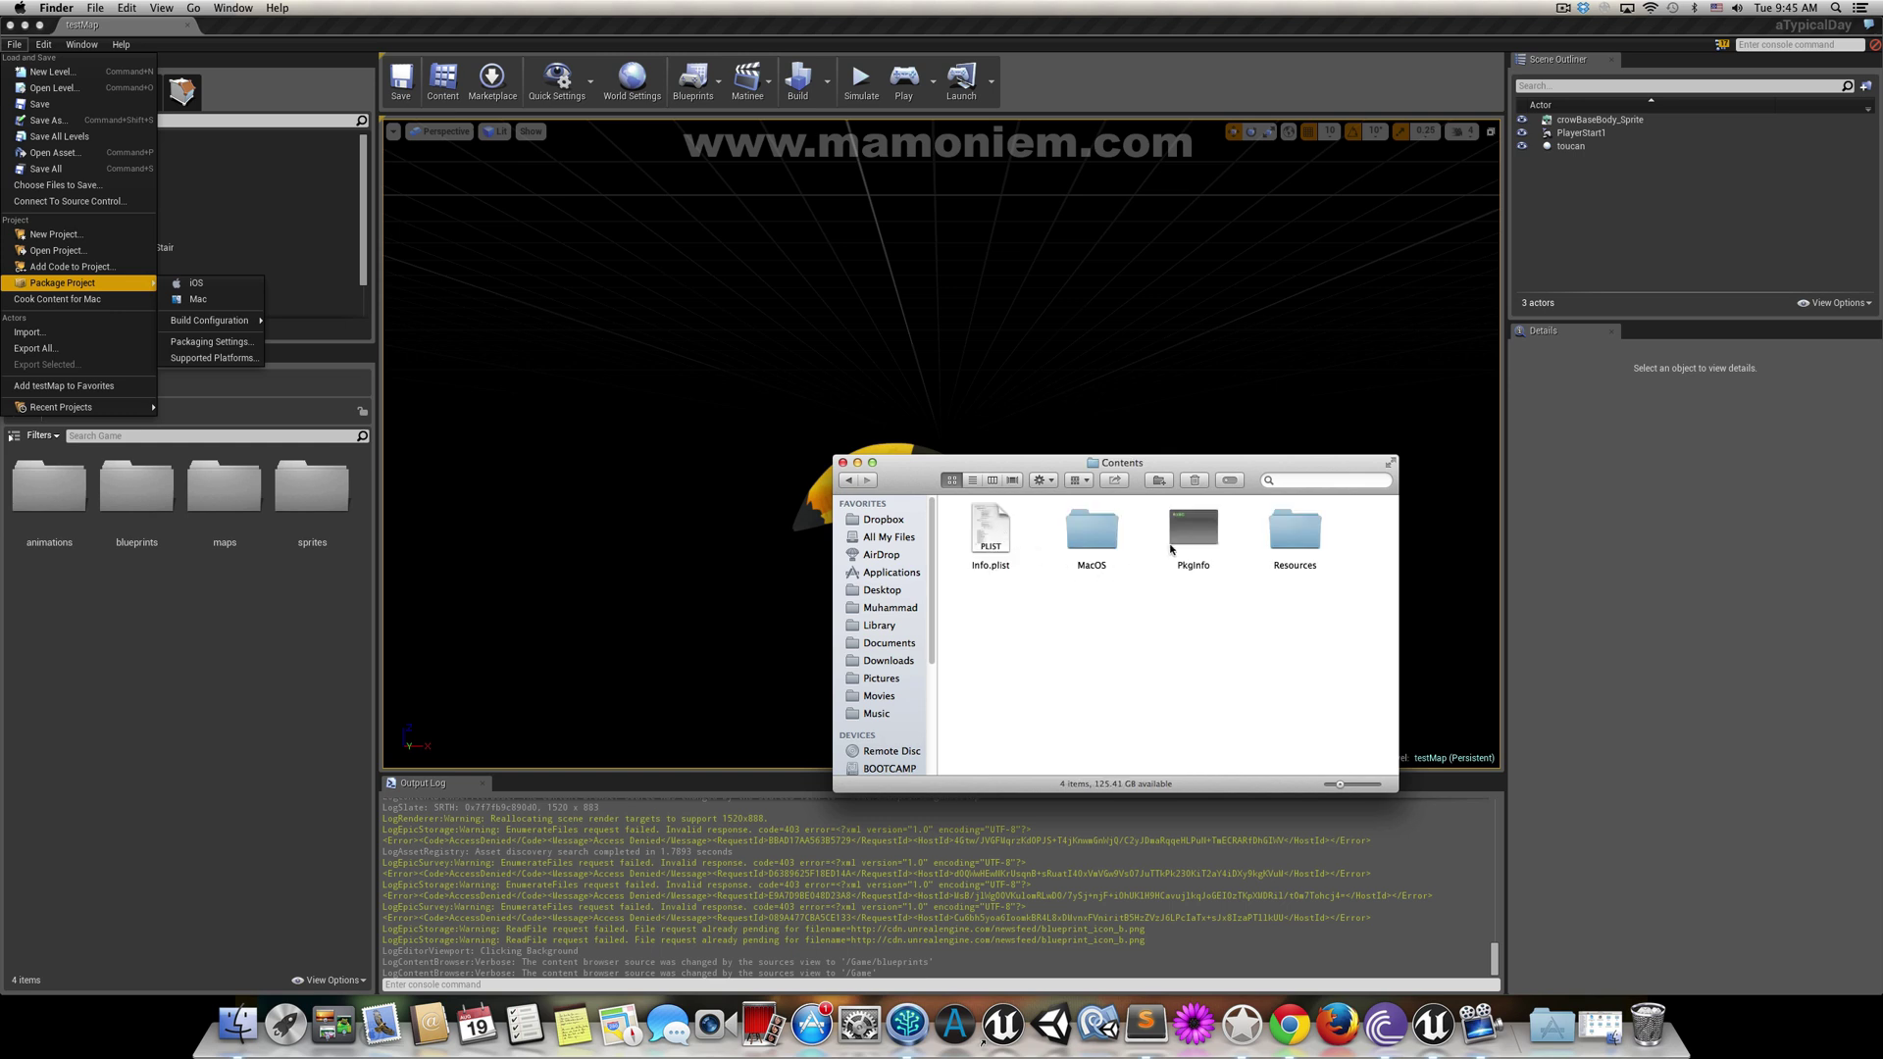
double_click(1092, 534)
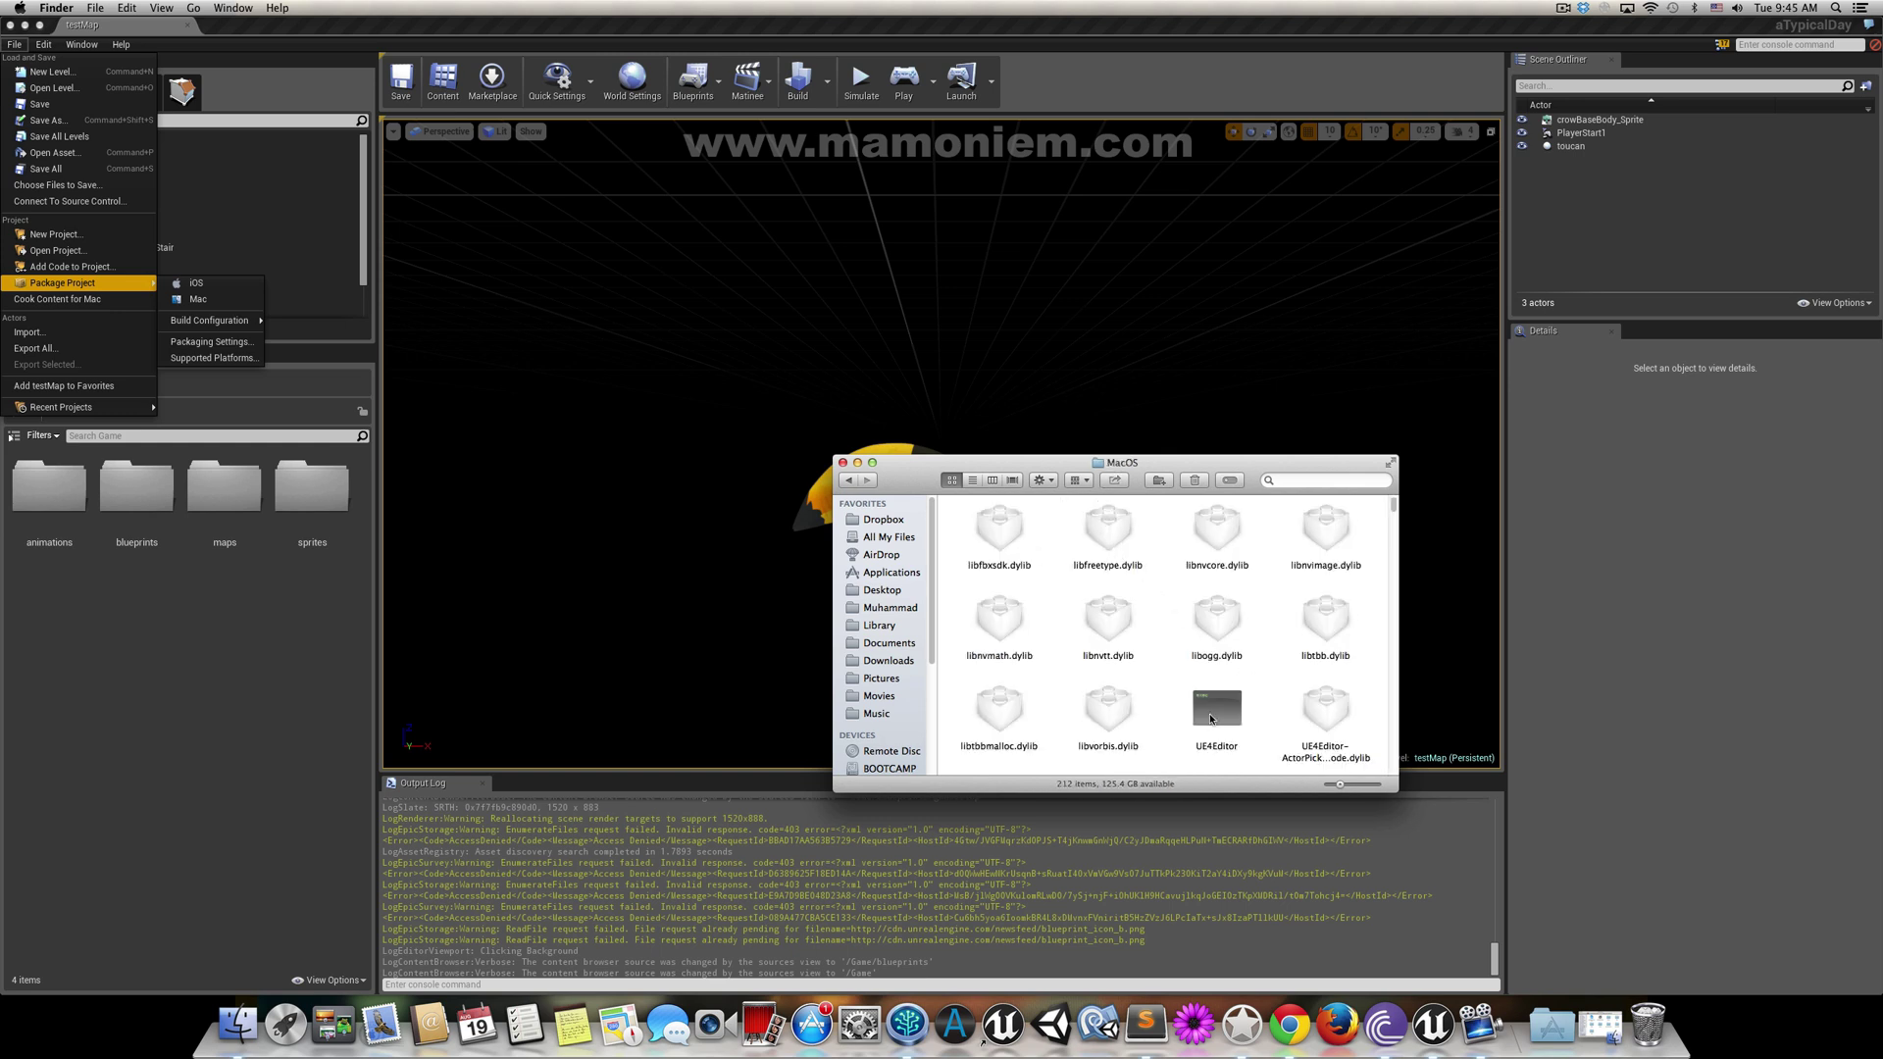
left_click(1206, 714)
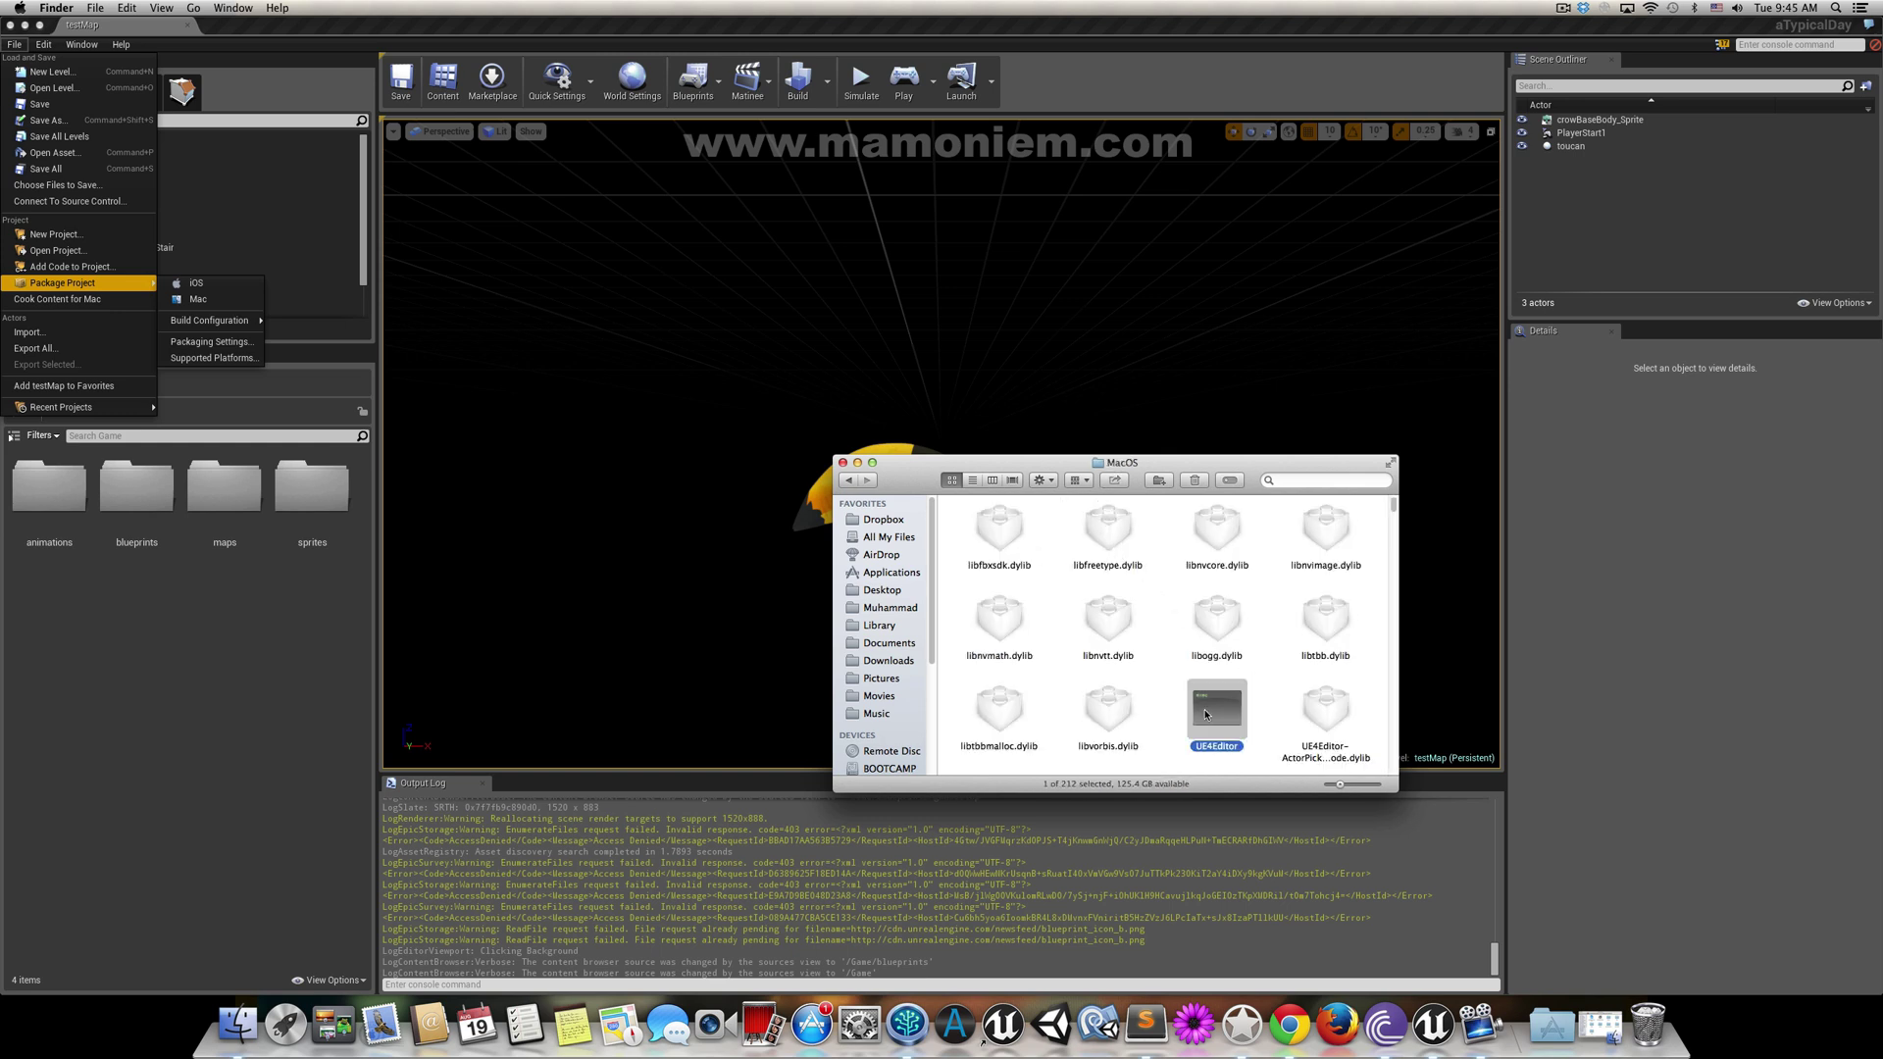
- Back out of the UE4Editor package up to the UnrealEngine folder
left_click(854, 480)
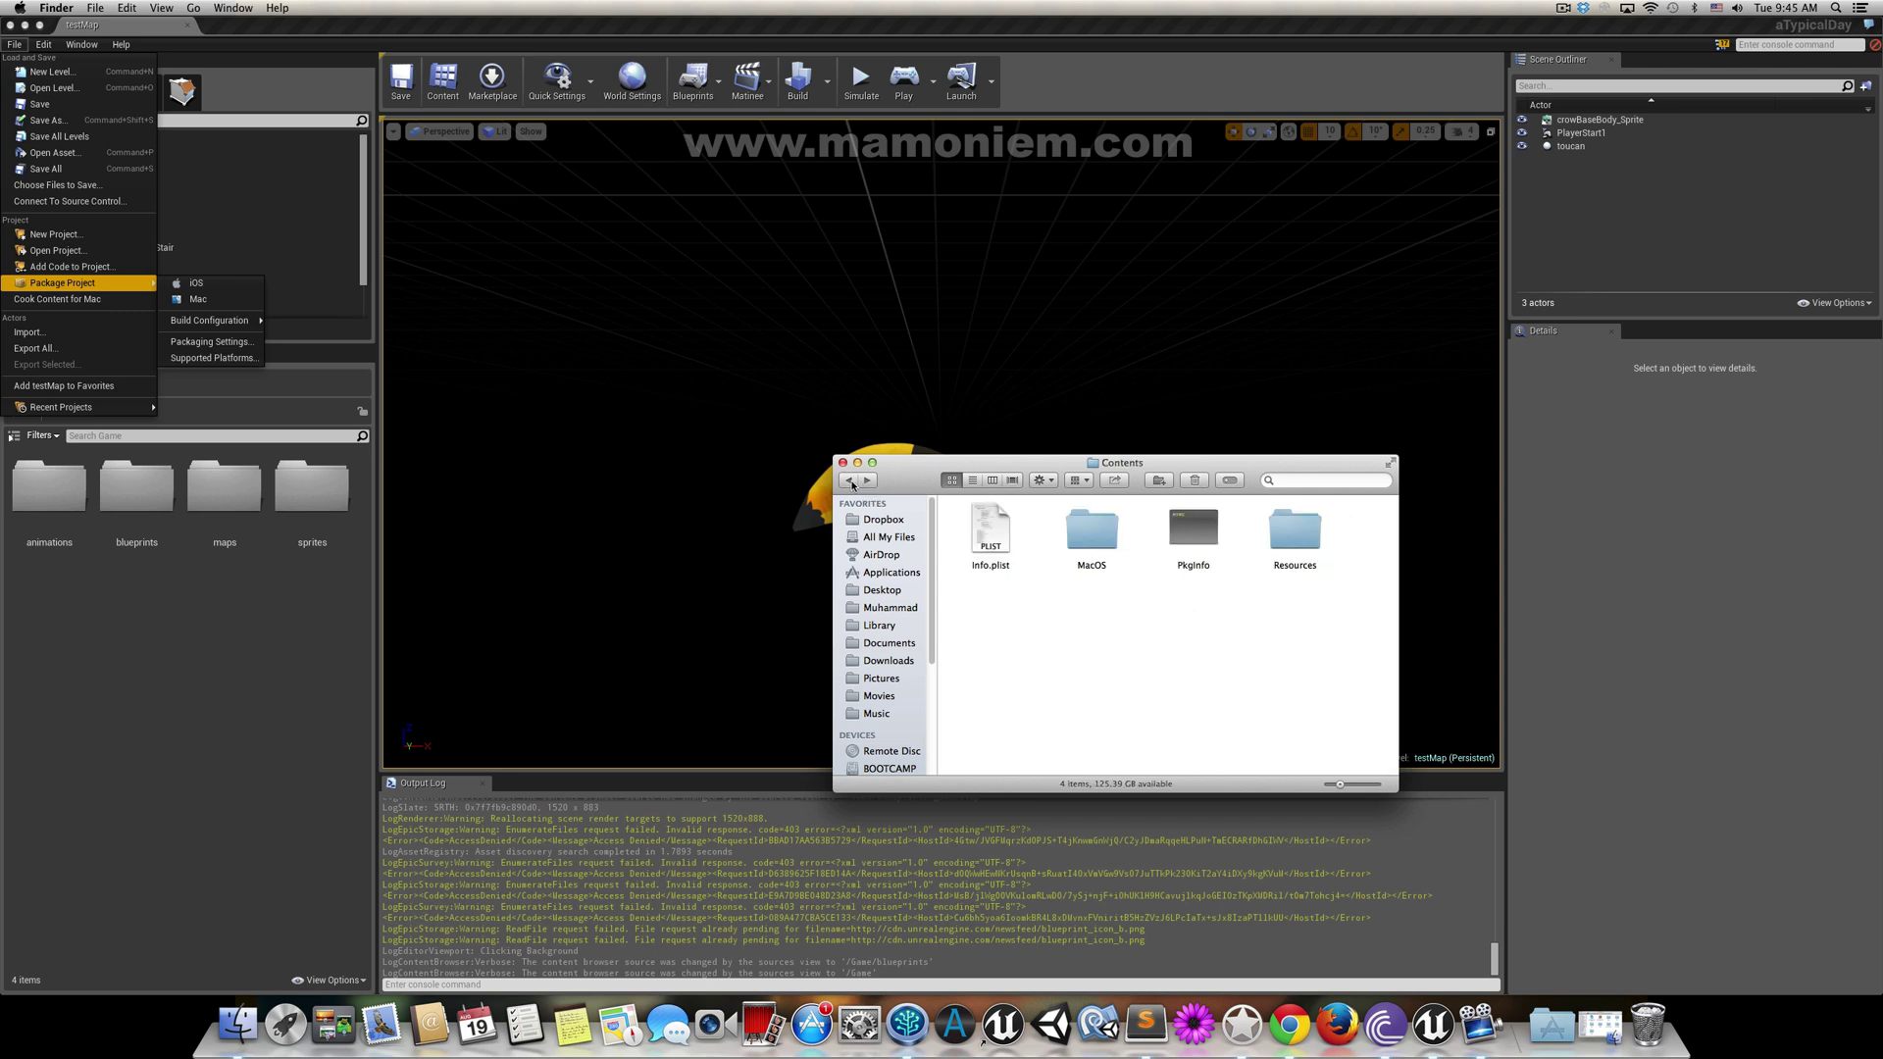
left_click(849, 481)
left_click(850, 481)
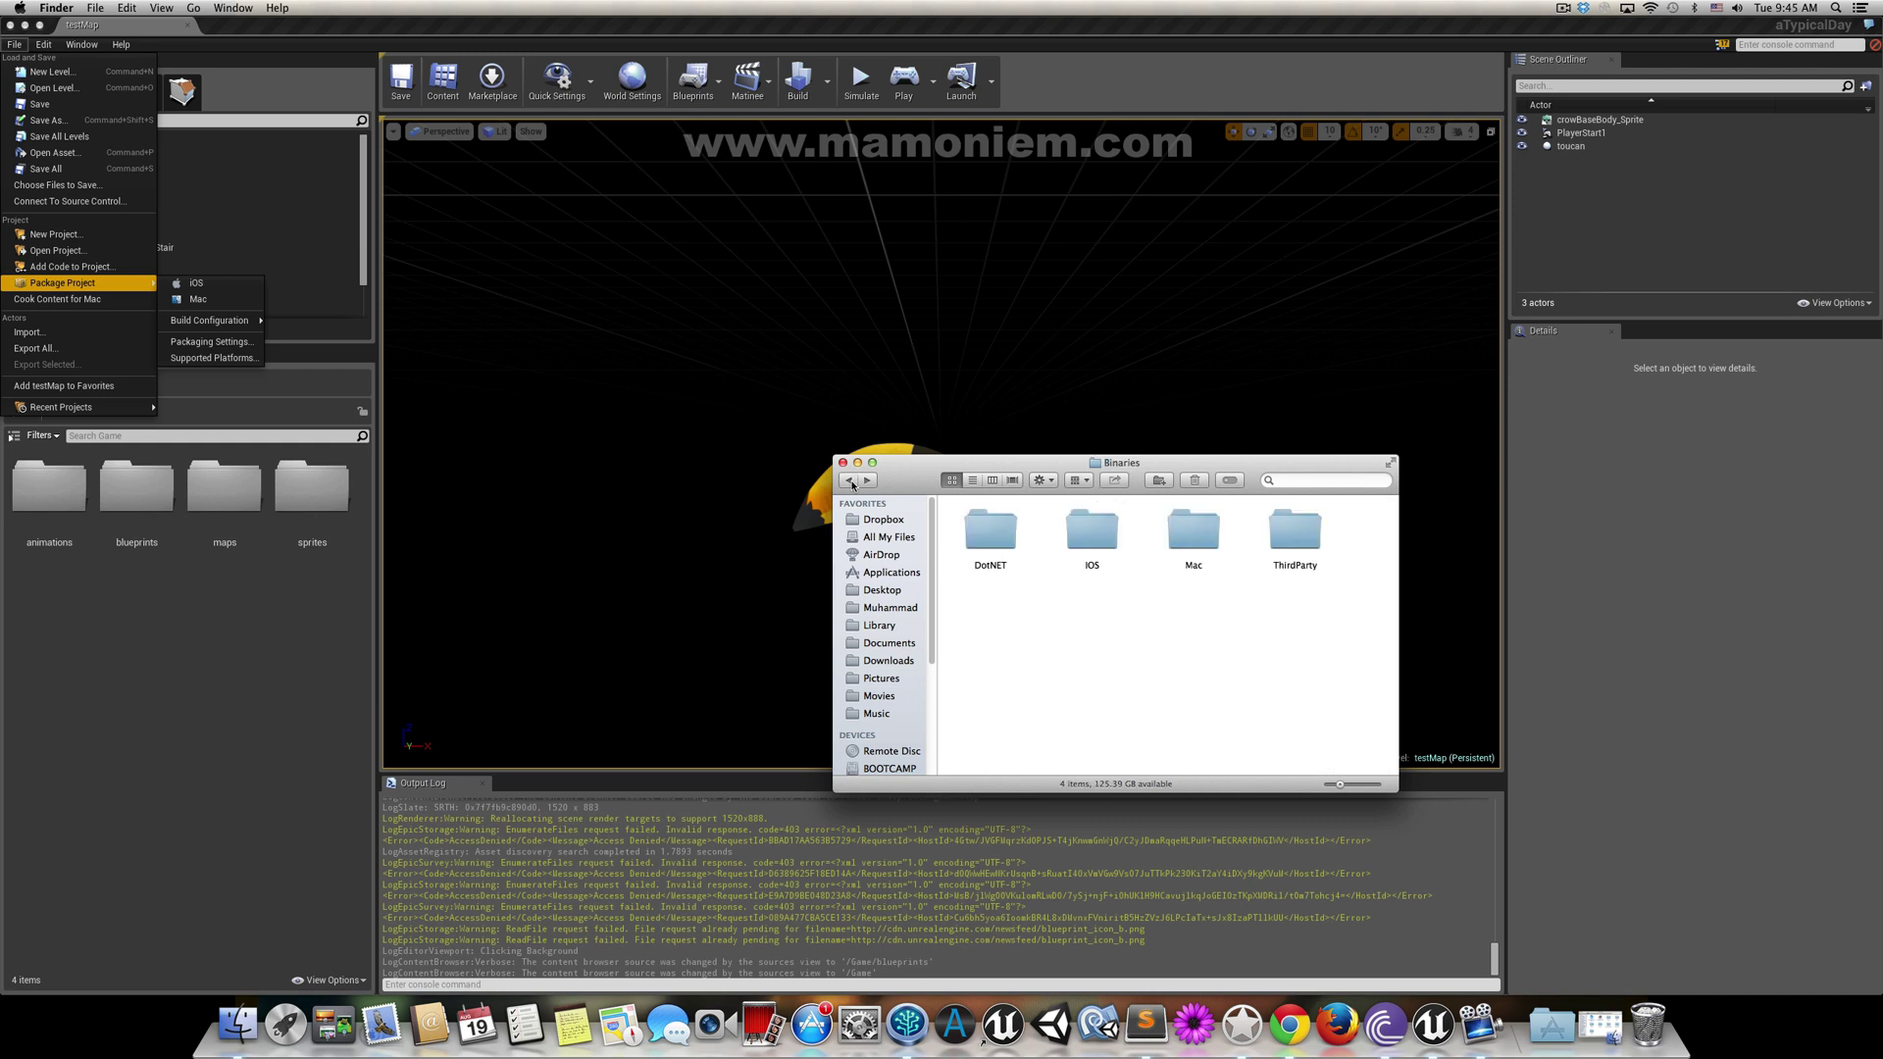
left_click(851, 481)
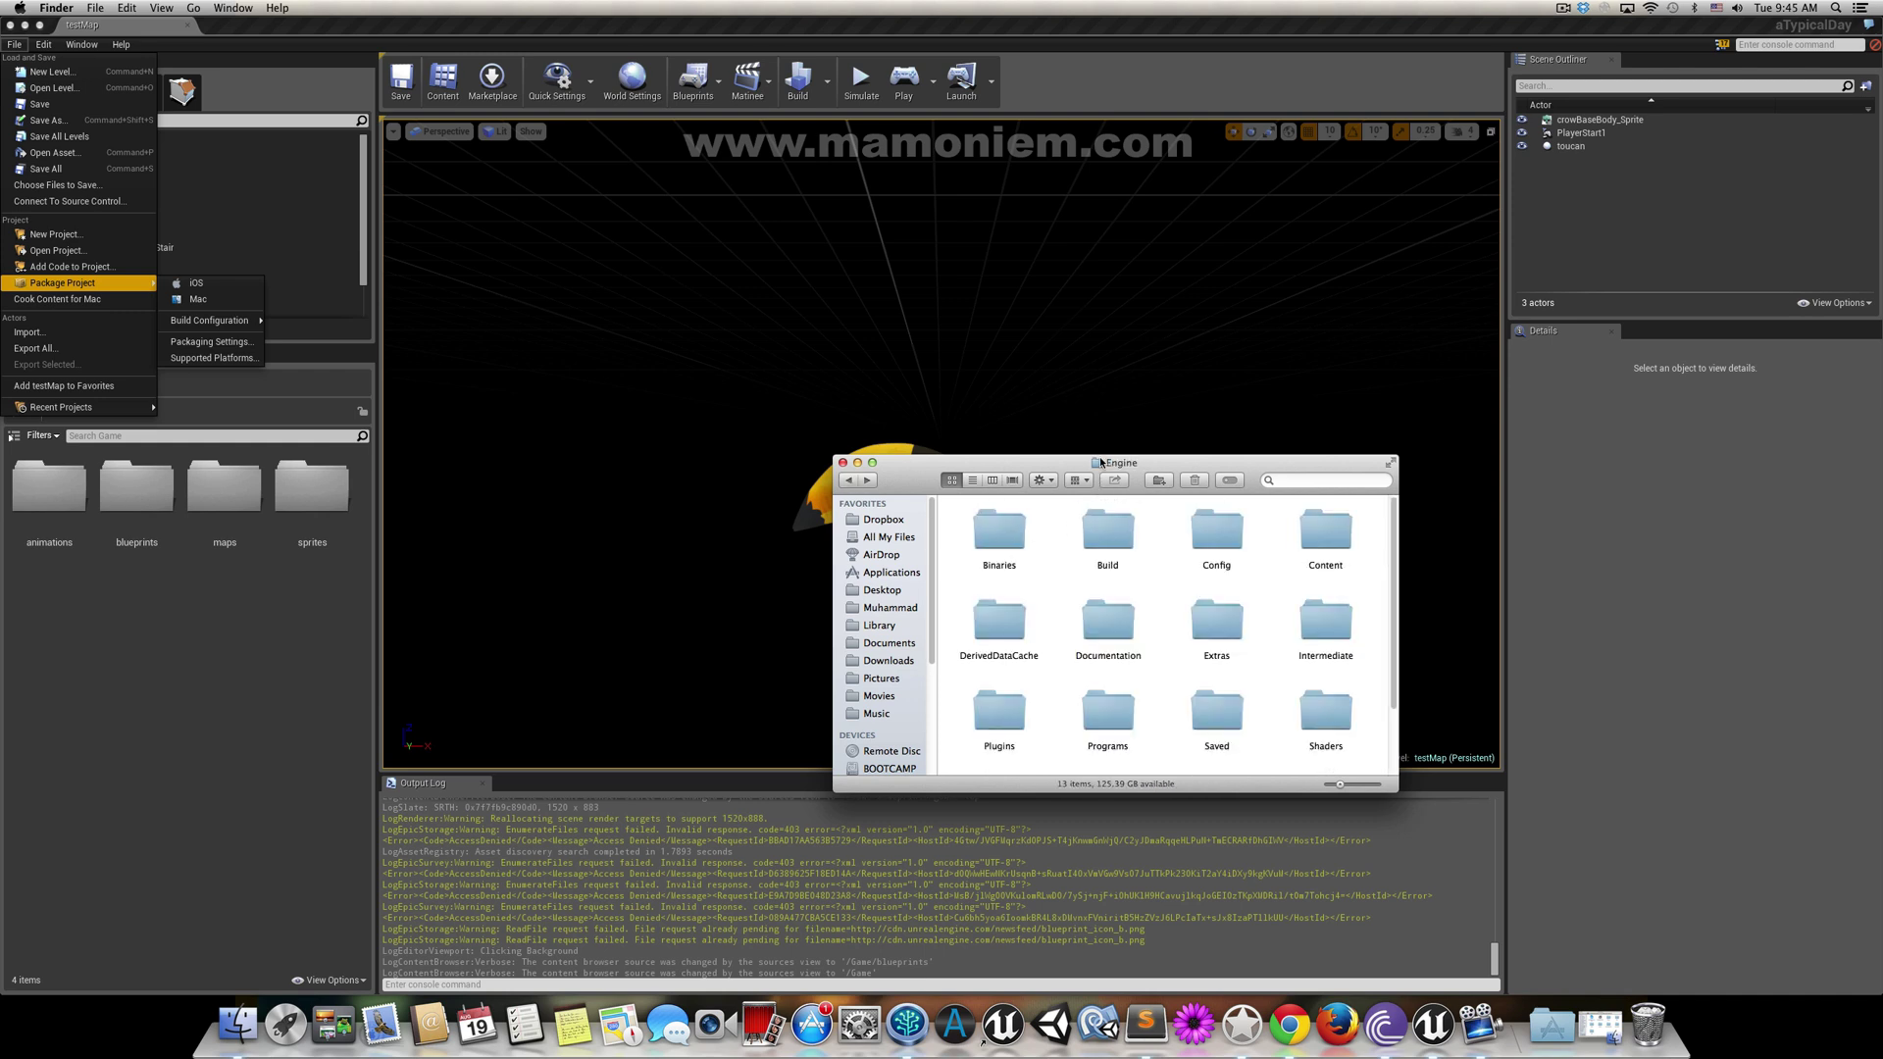
left_click(1100, 462, "super")
left_click(1122, 502)
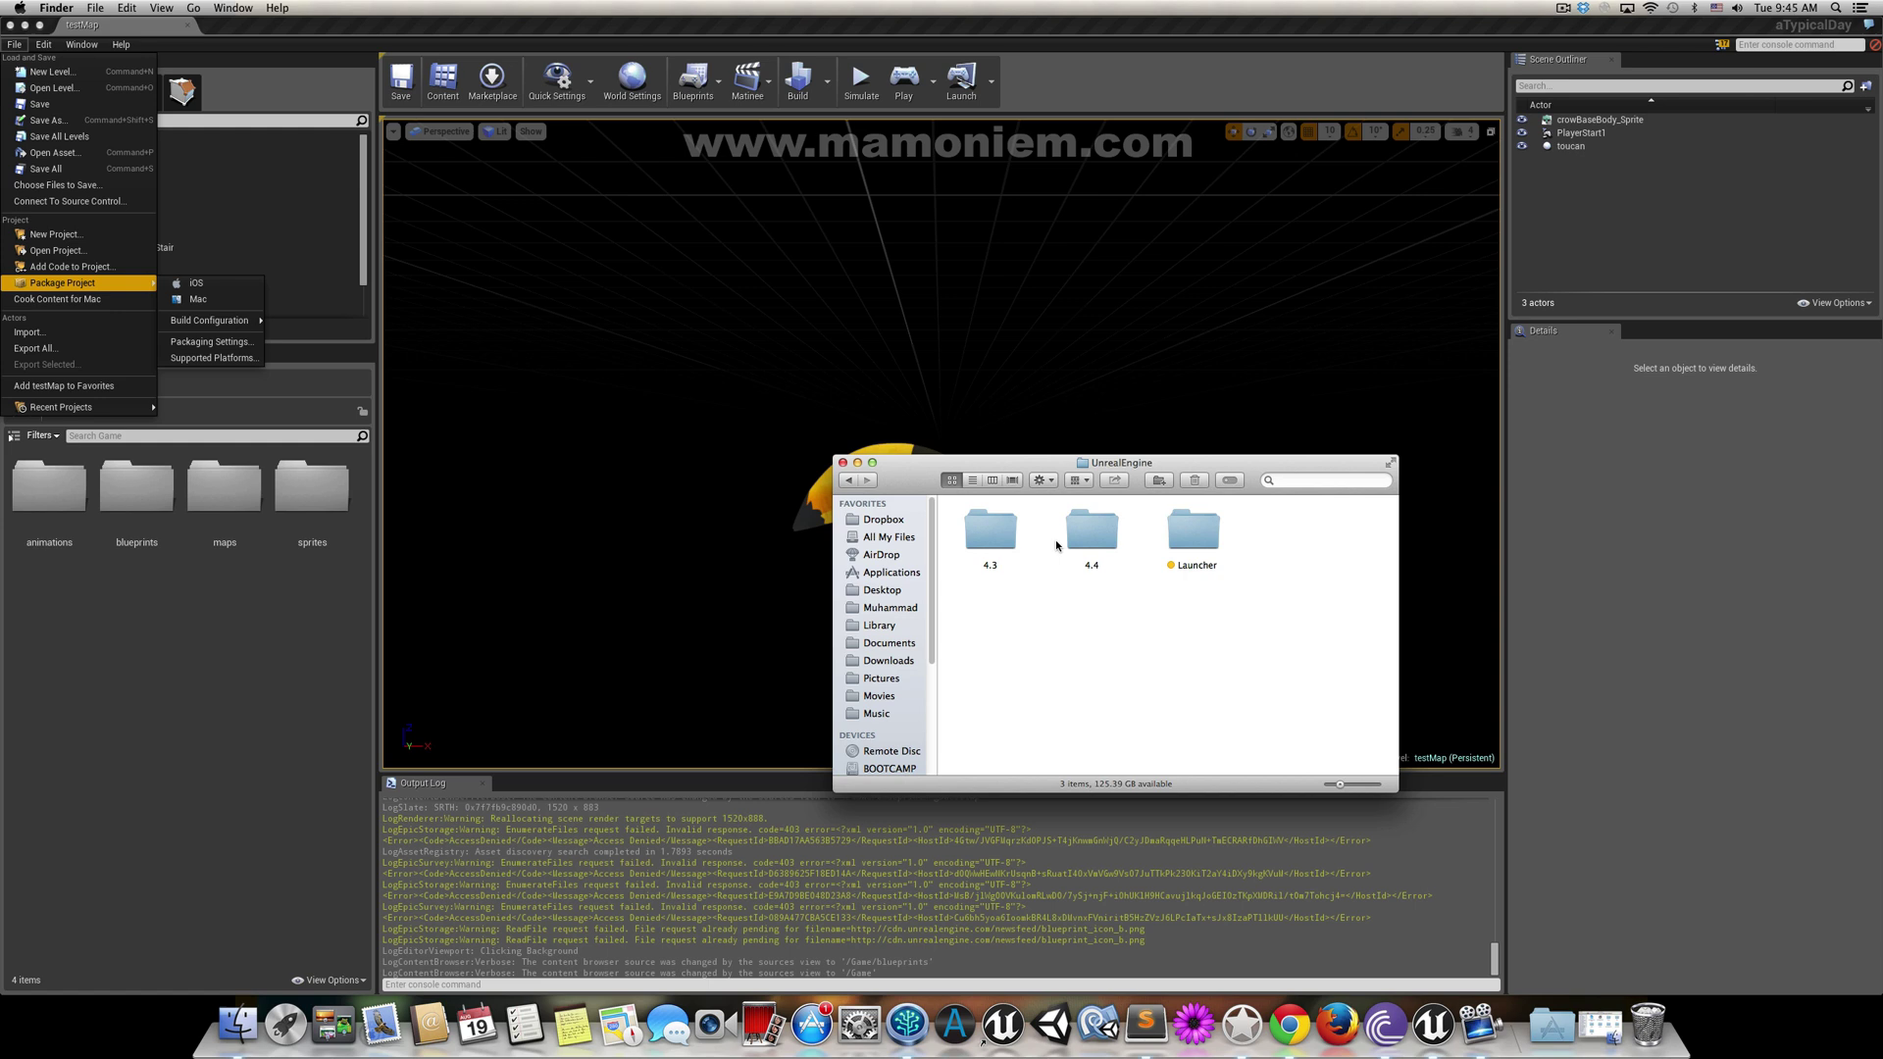
- Open 4.3 > Engine > Binaries > IOS, select UE4Game, then return to Unreal Editor
double_click(1025, 535)
double_click(1025, 534)
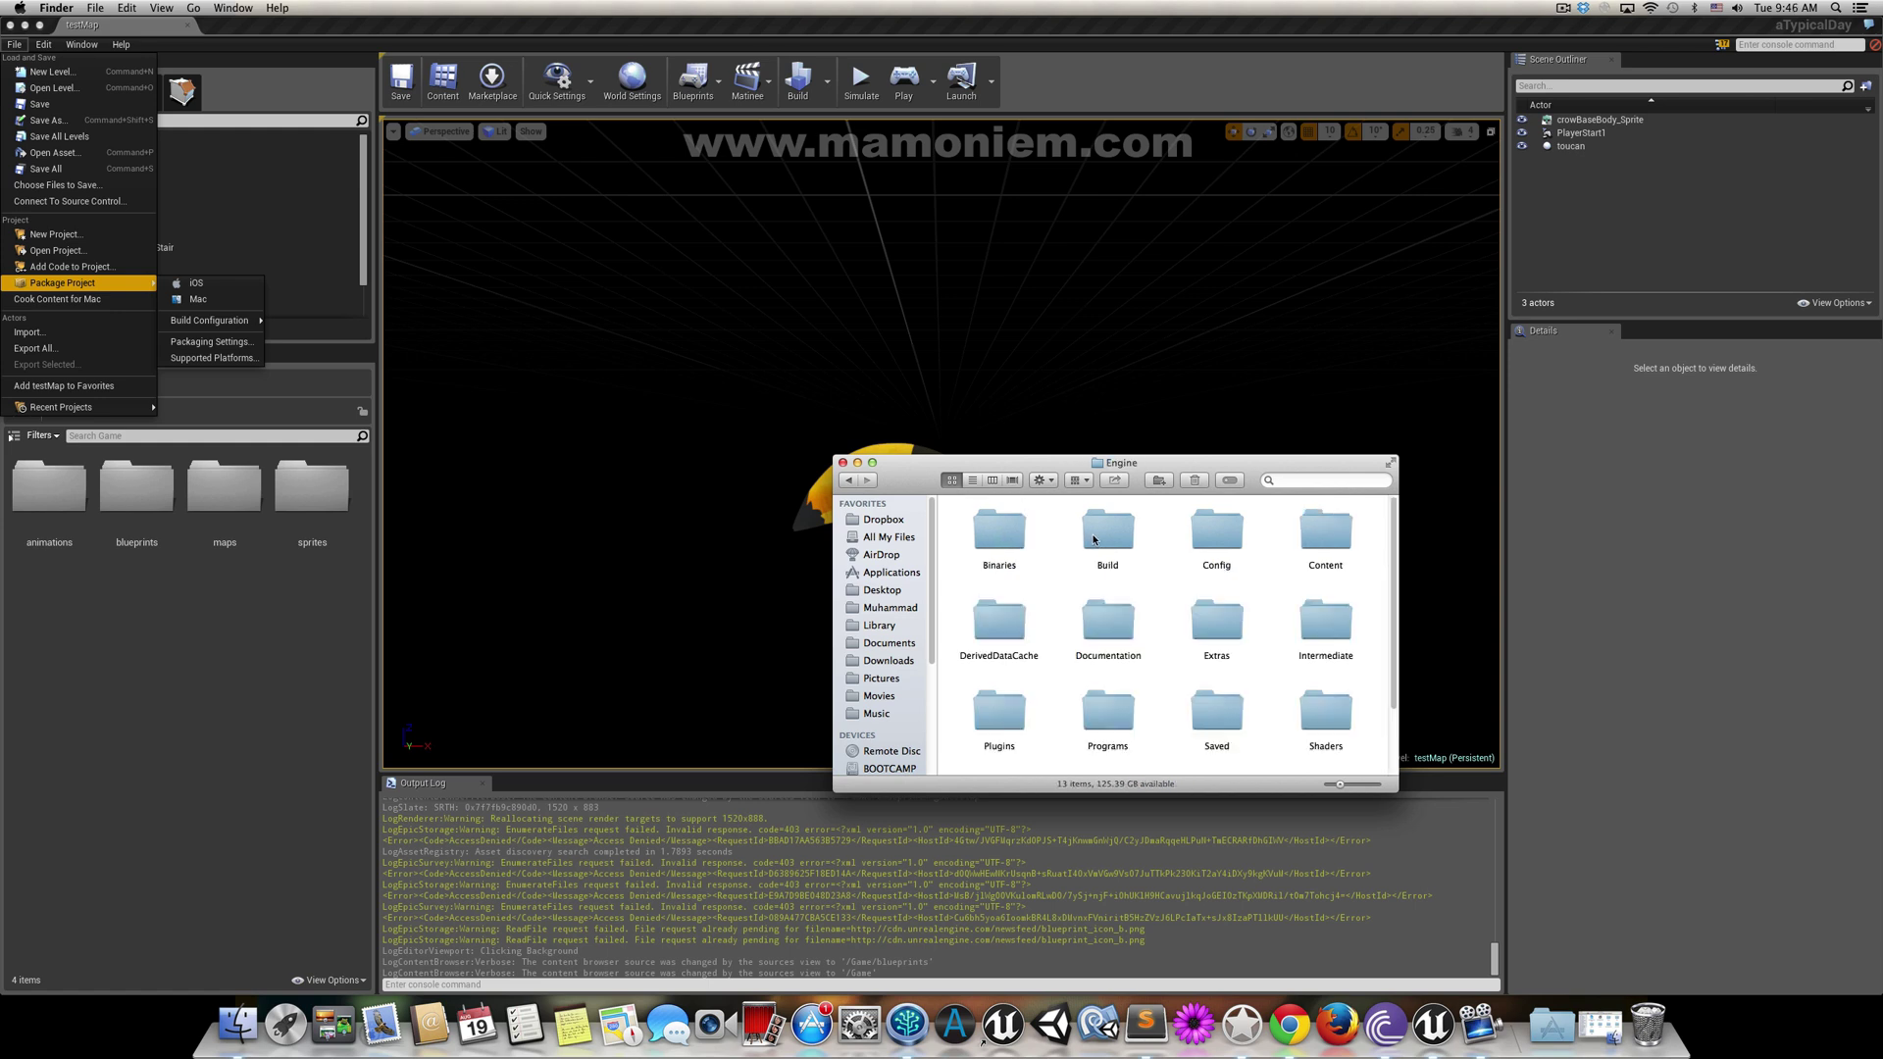
double_click(1003, 530)
double_click(1094, 535)
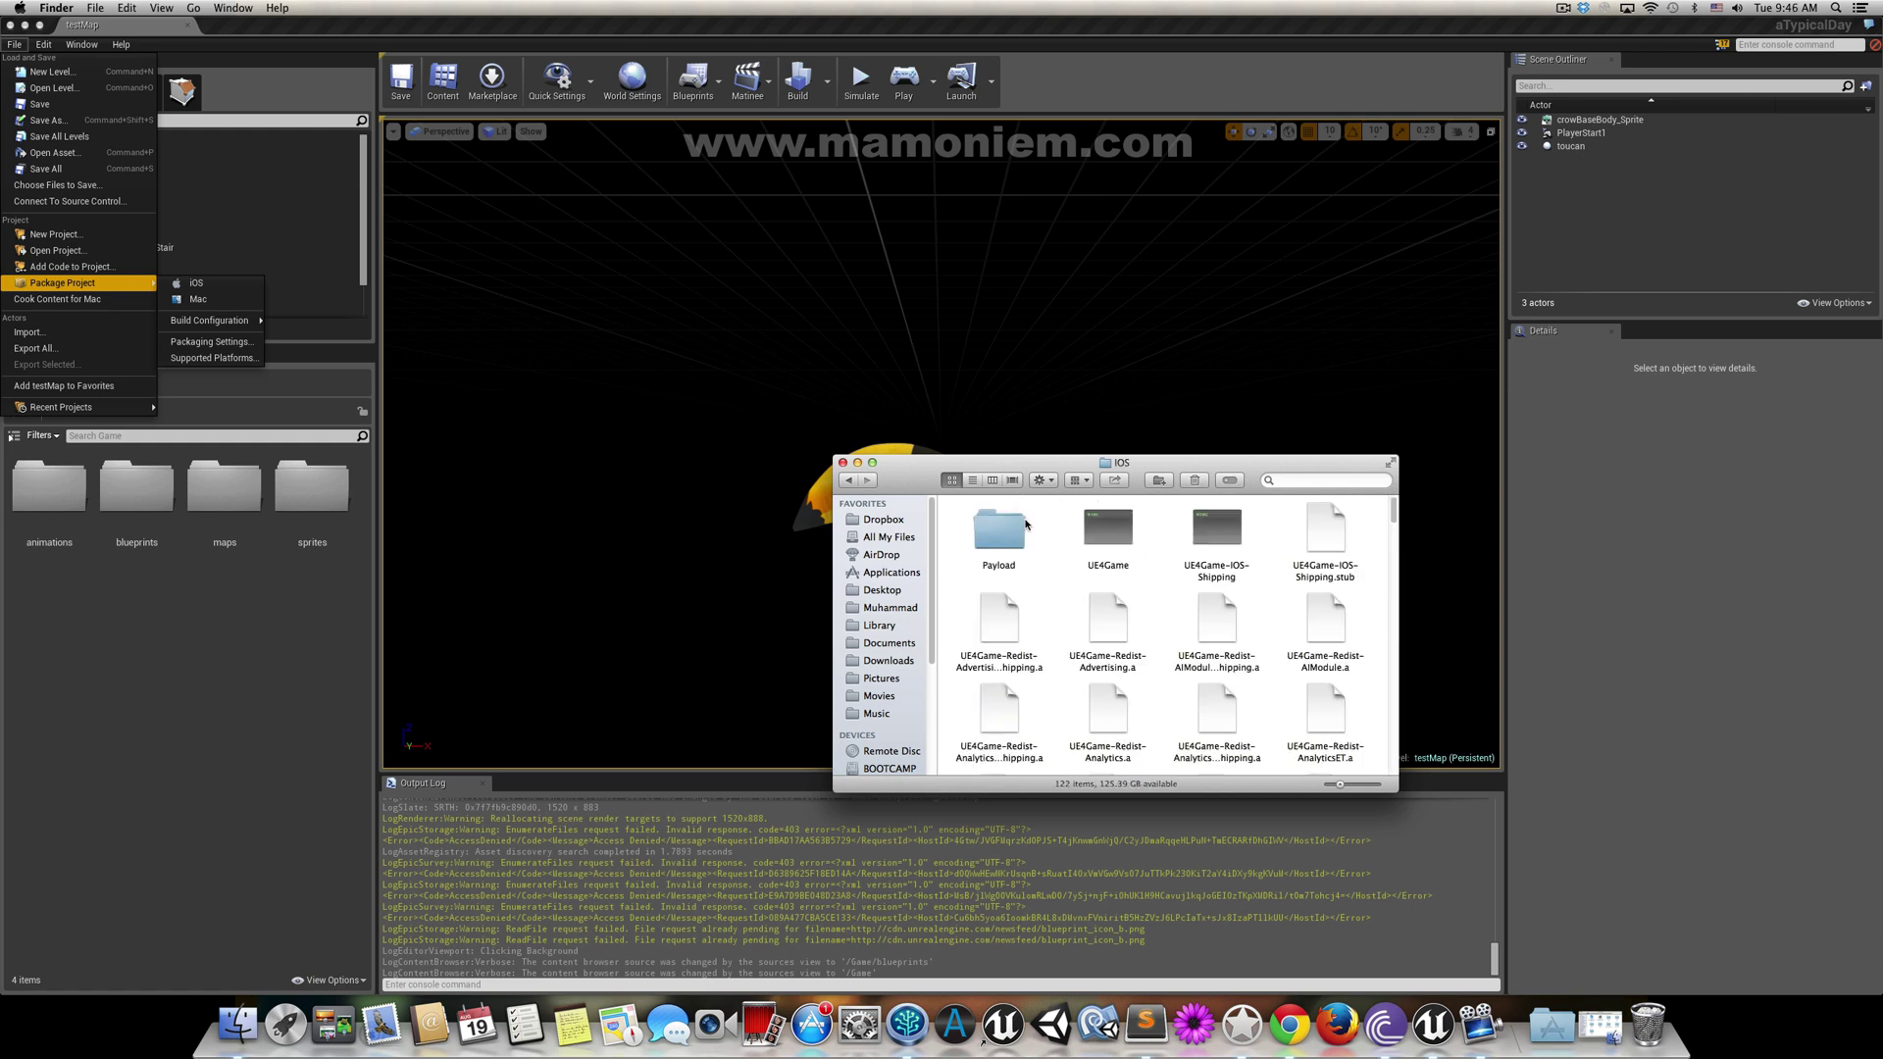
left_click(1099, 537)
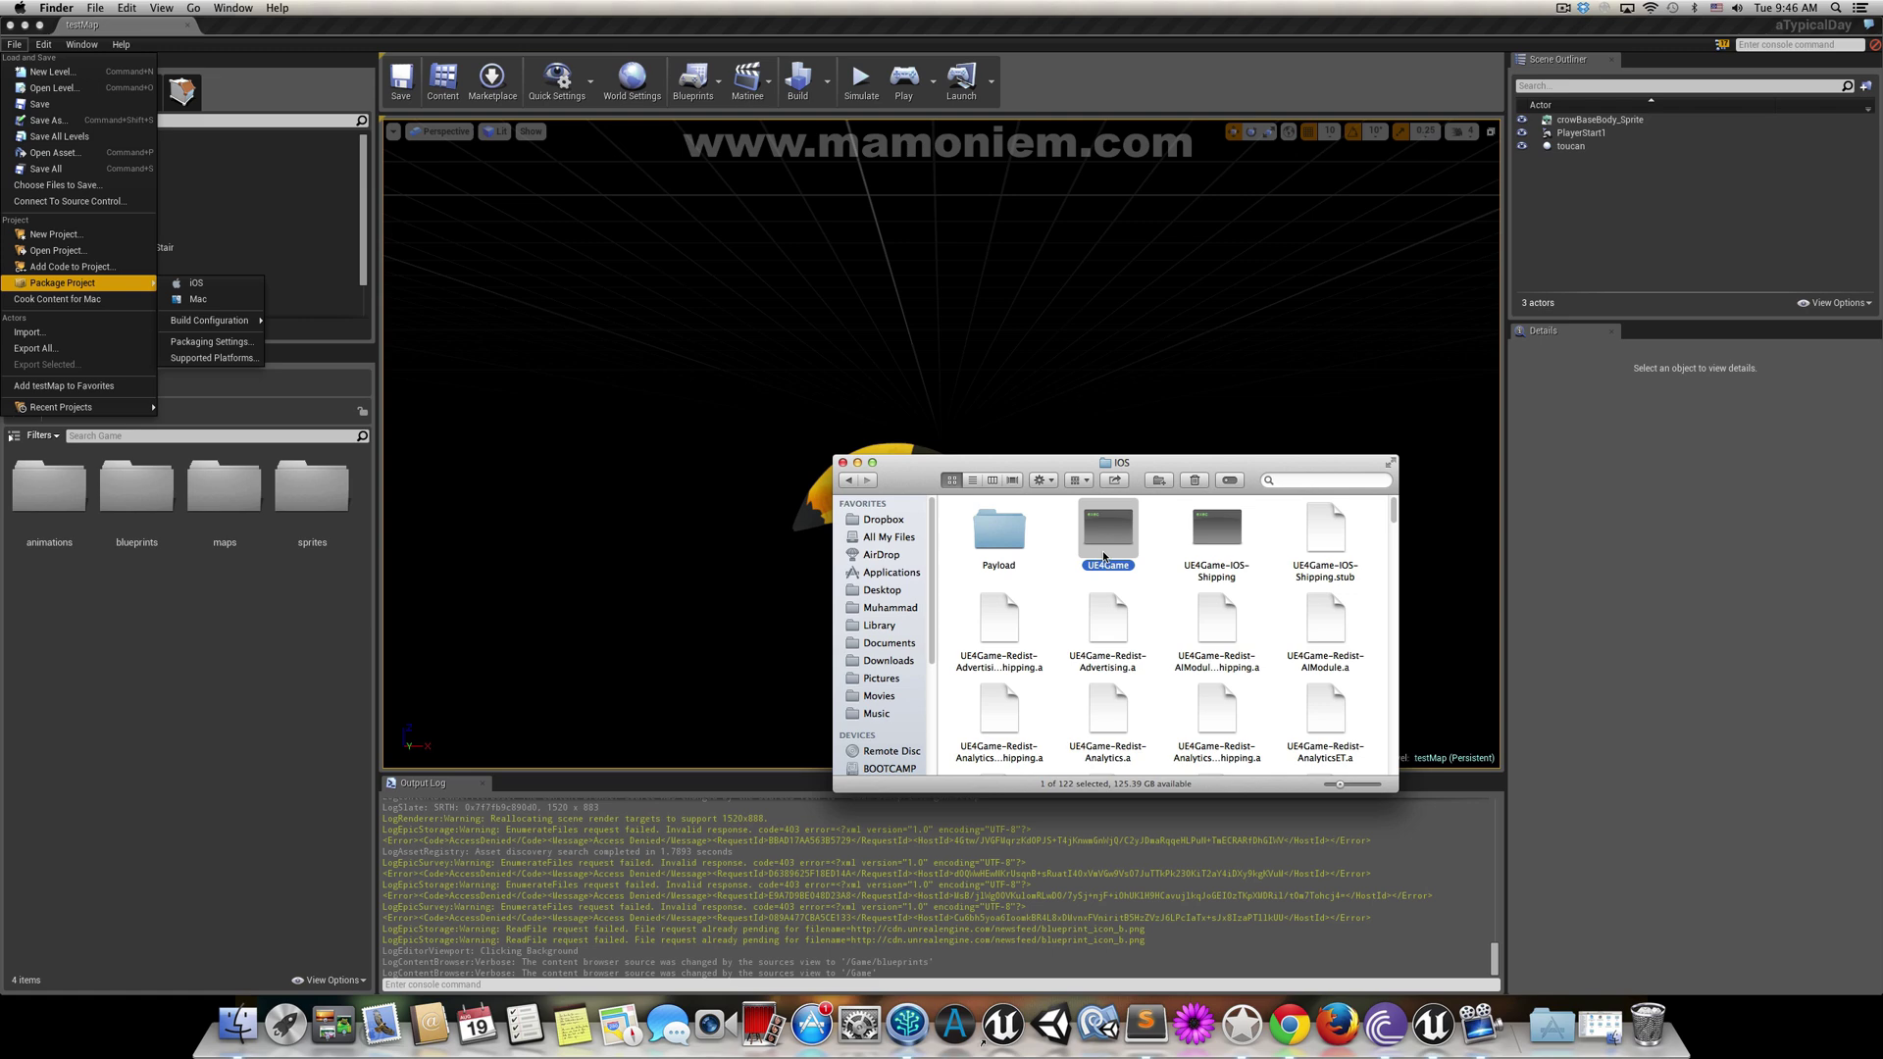
left_click(799, 577)
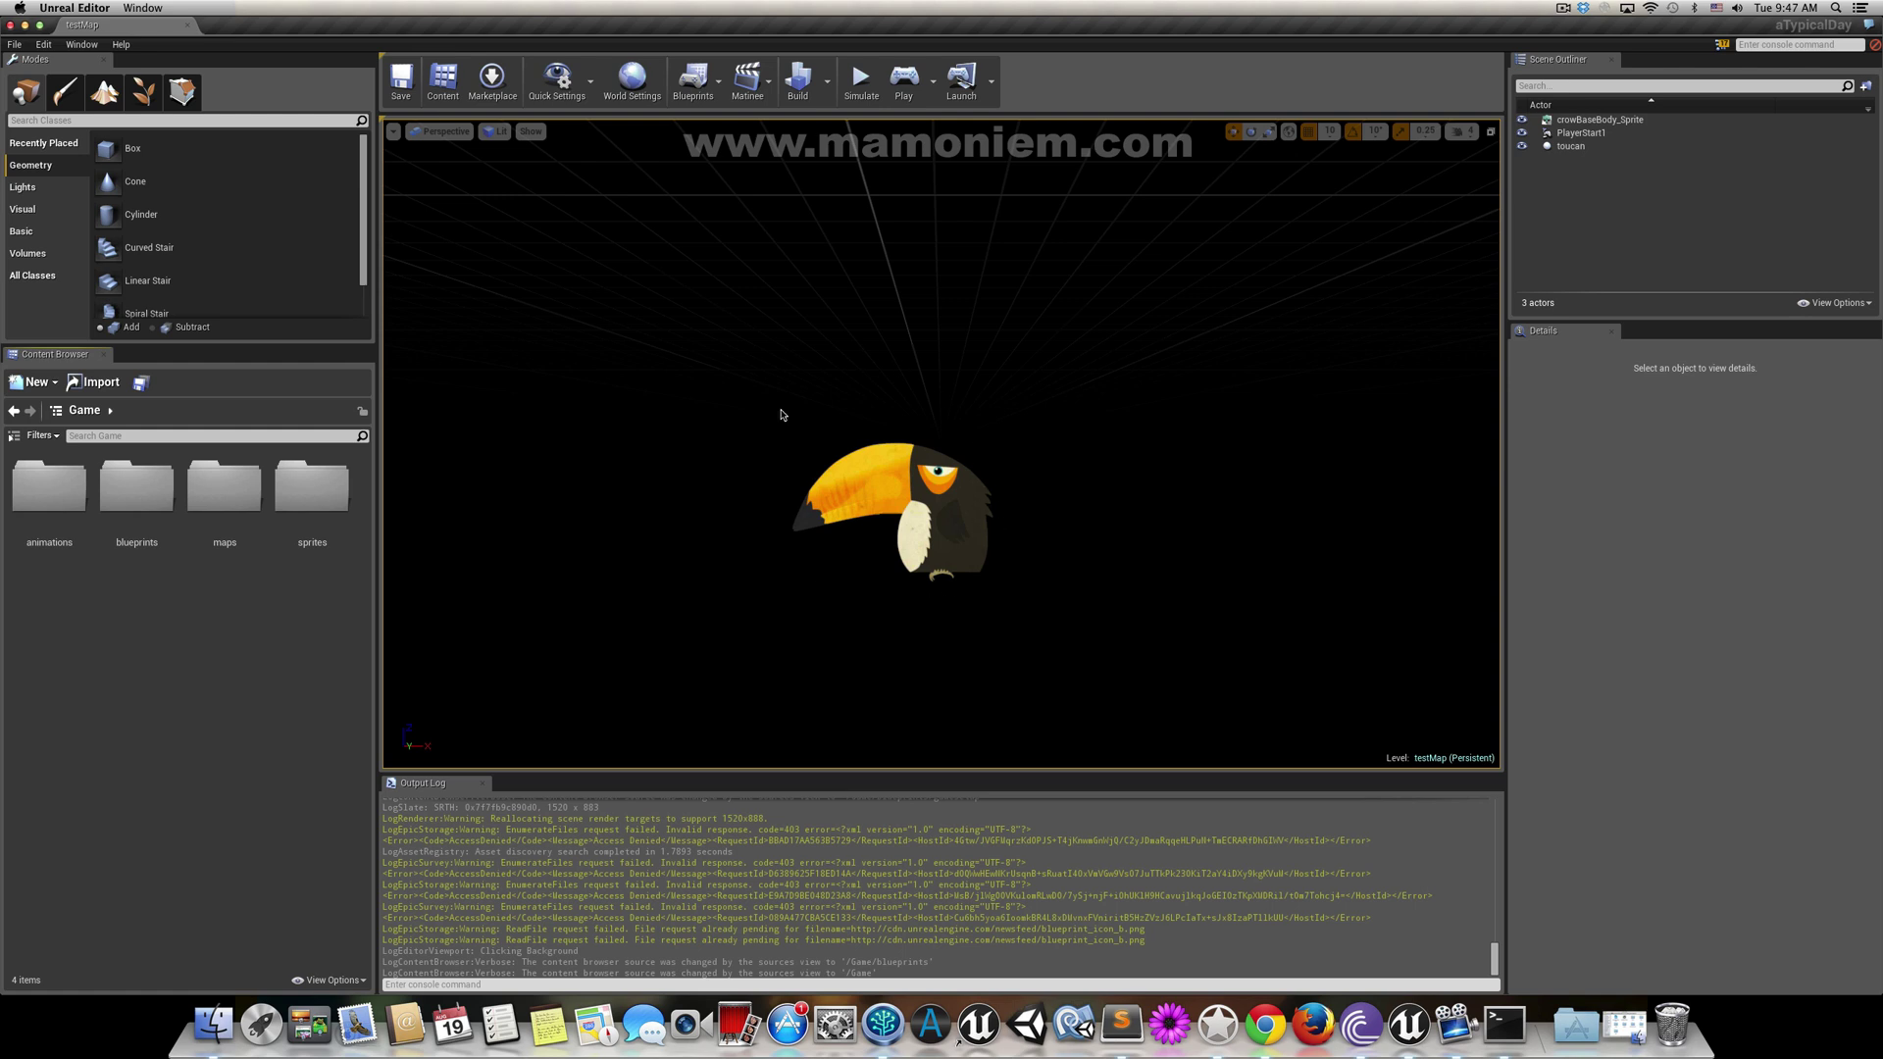
- Open the ATypicalDay project folder from the Dock and go into Build > IOS
left_click(216, 1040)
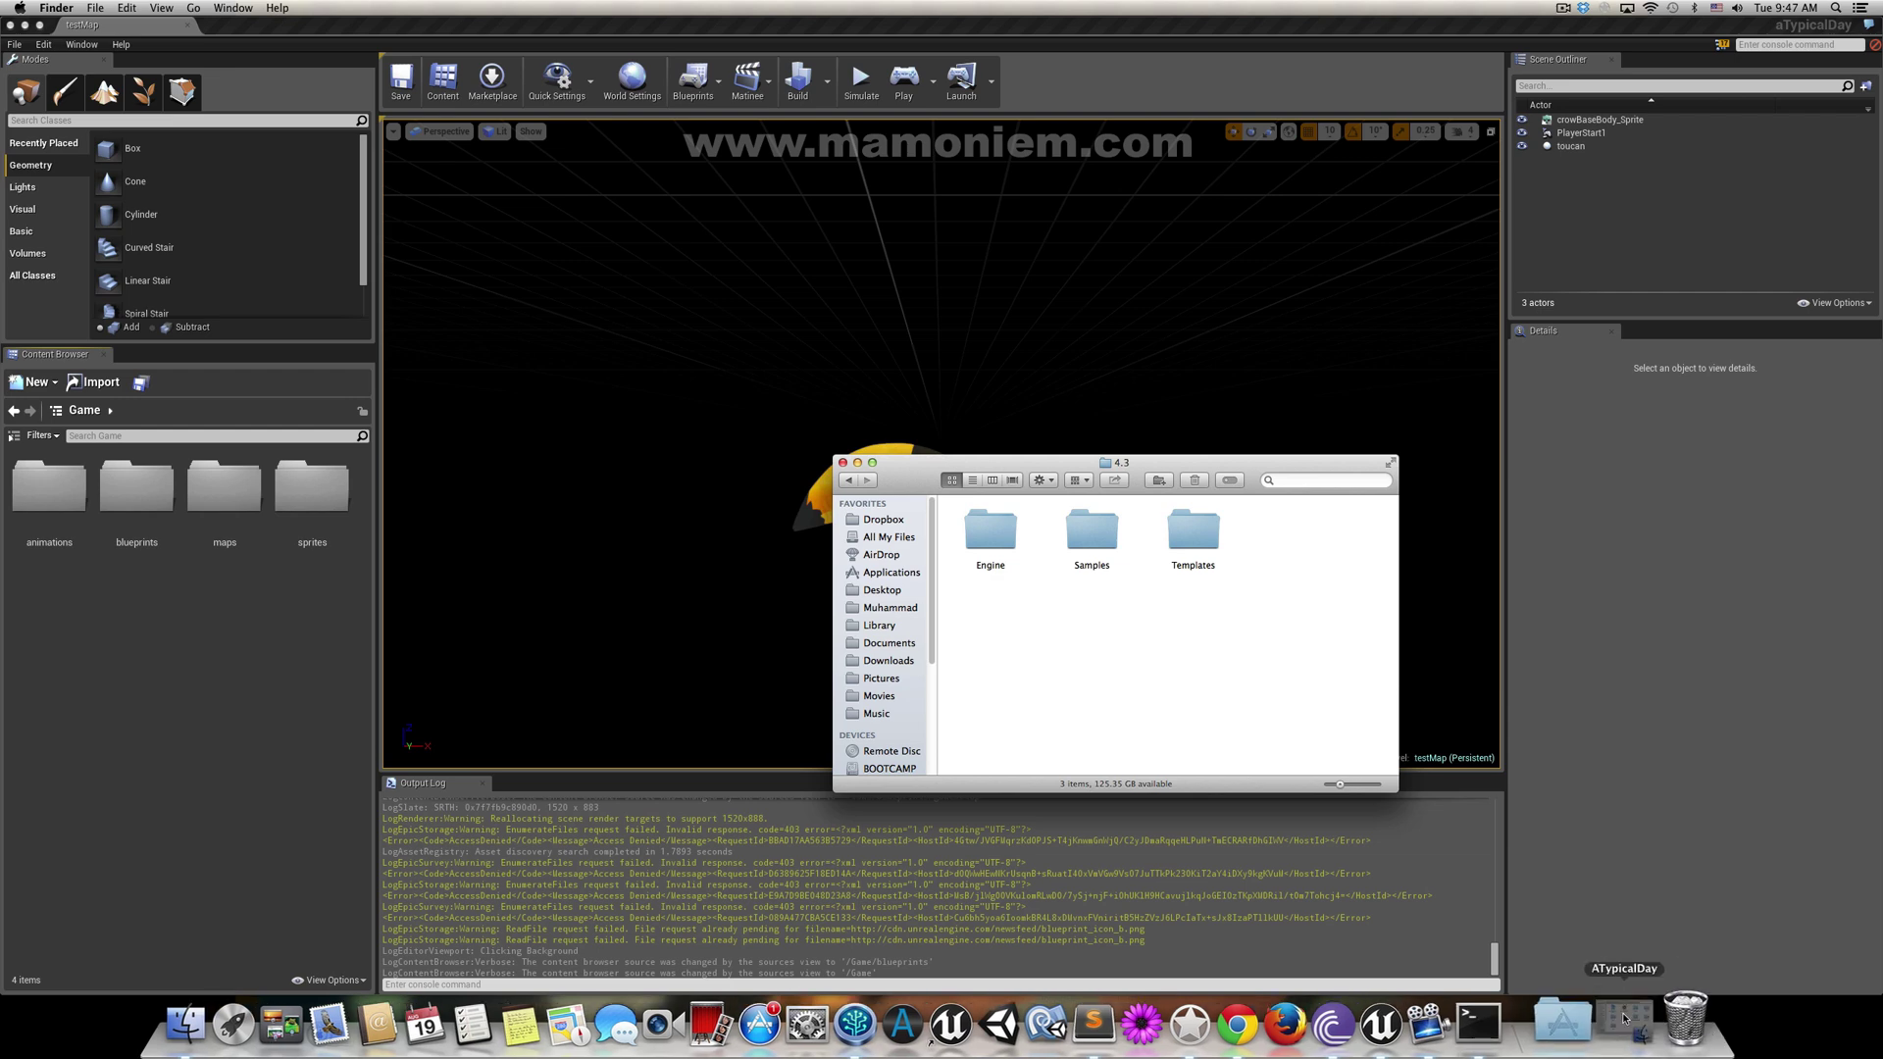
left_click(1576, 1025)
left_click_drag(1320, 568, 1034, 469)
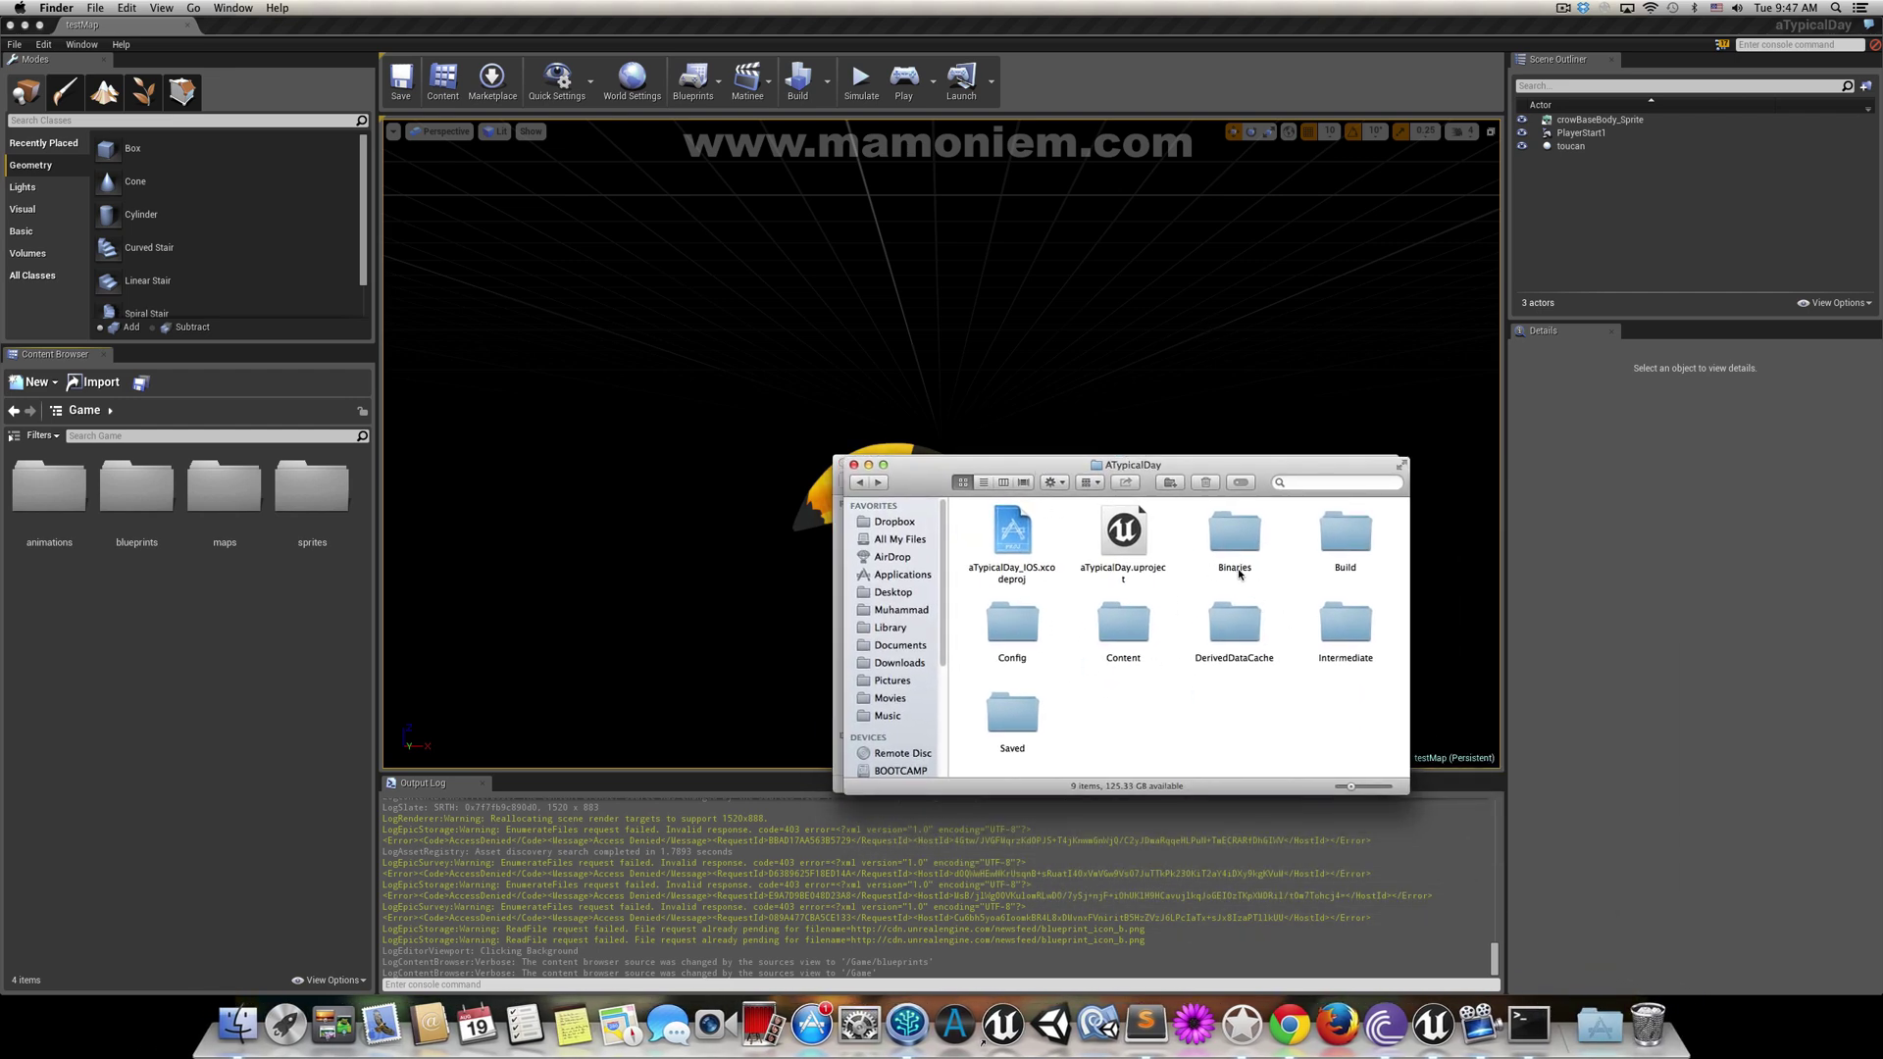
double_click(1330, 525)
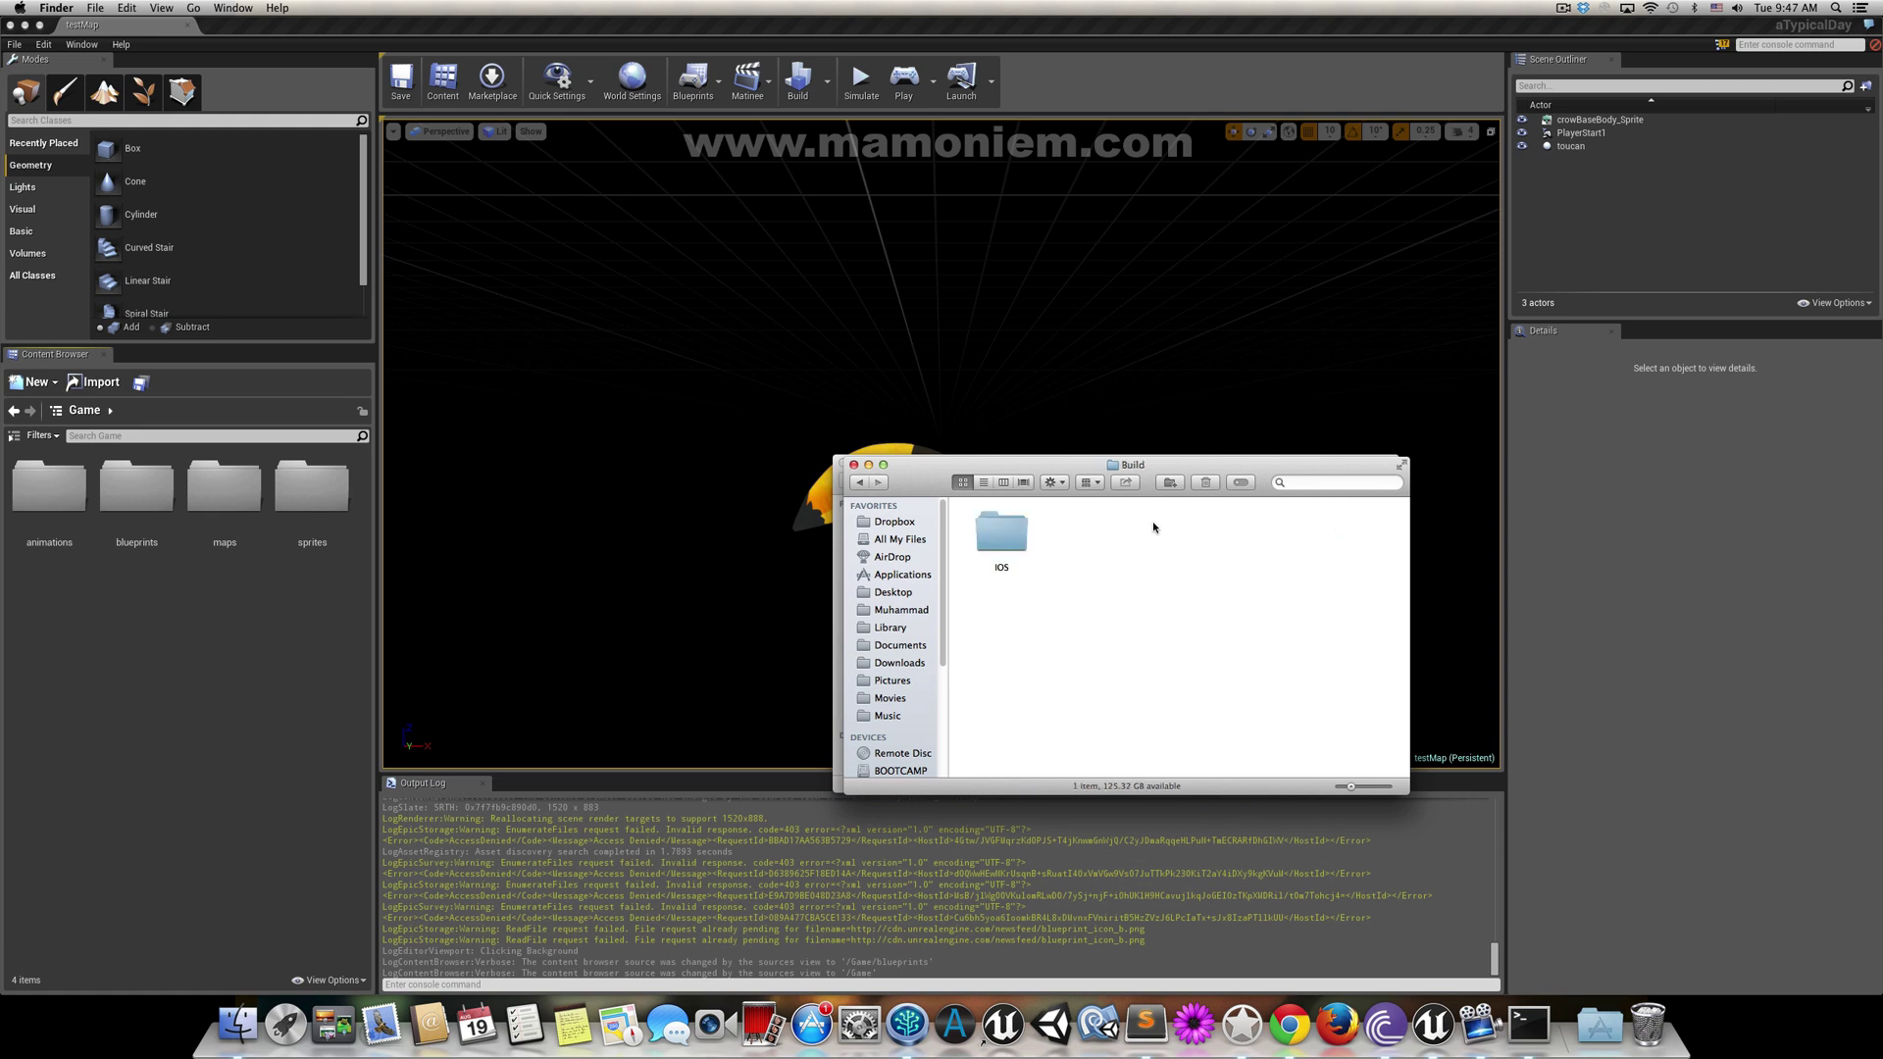
double_click(1002, 534)
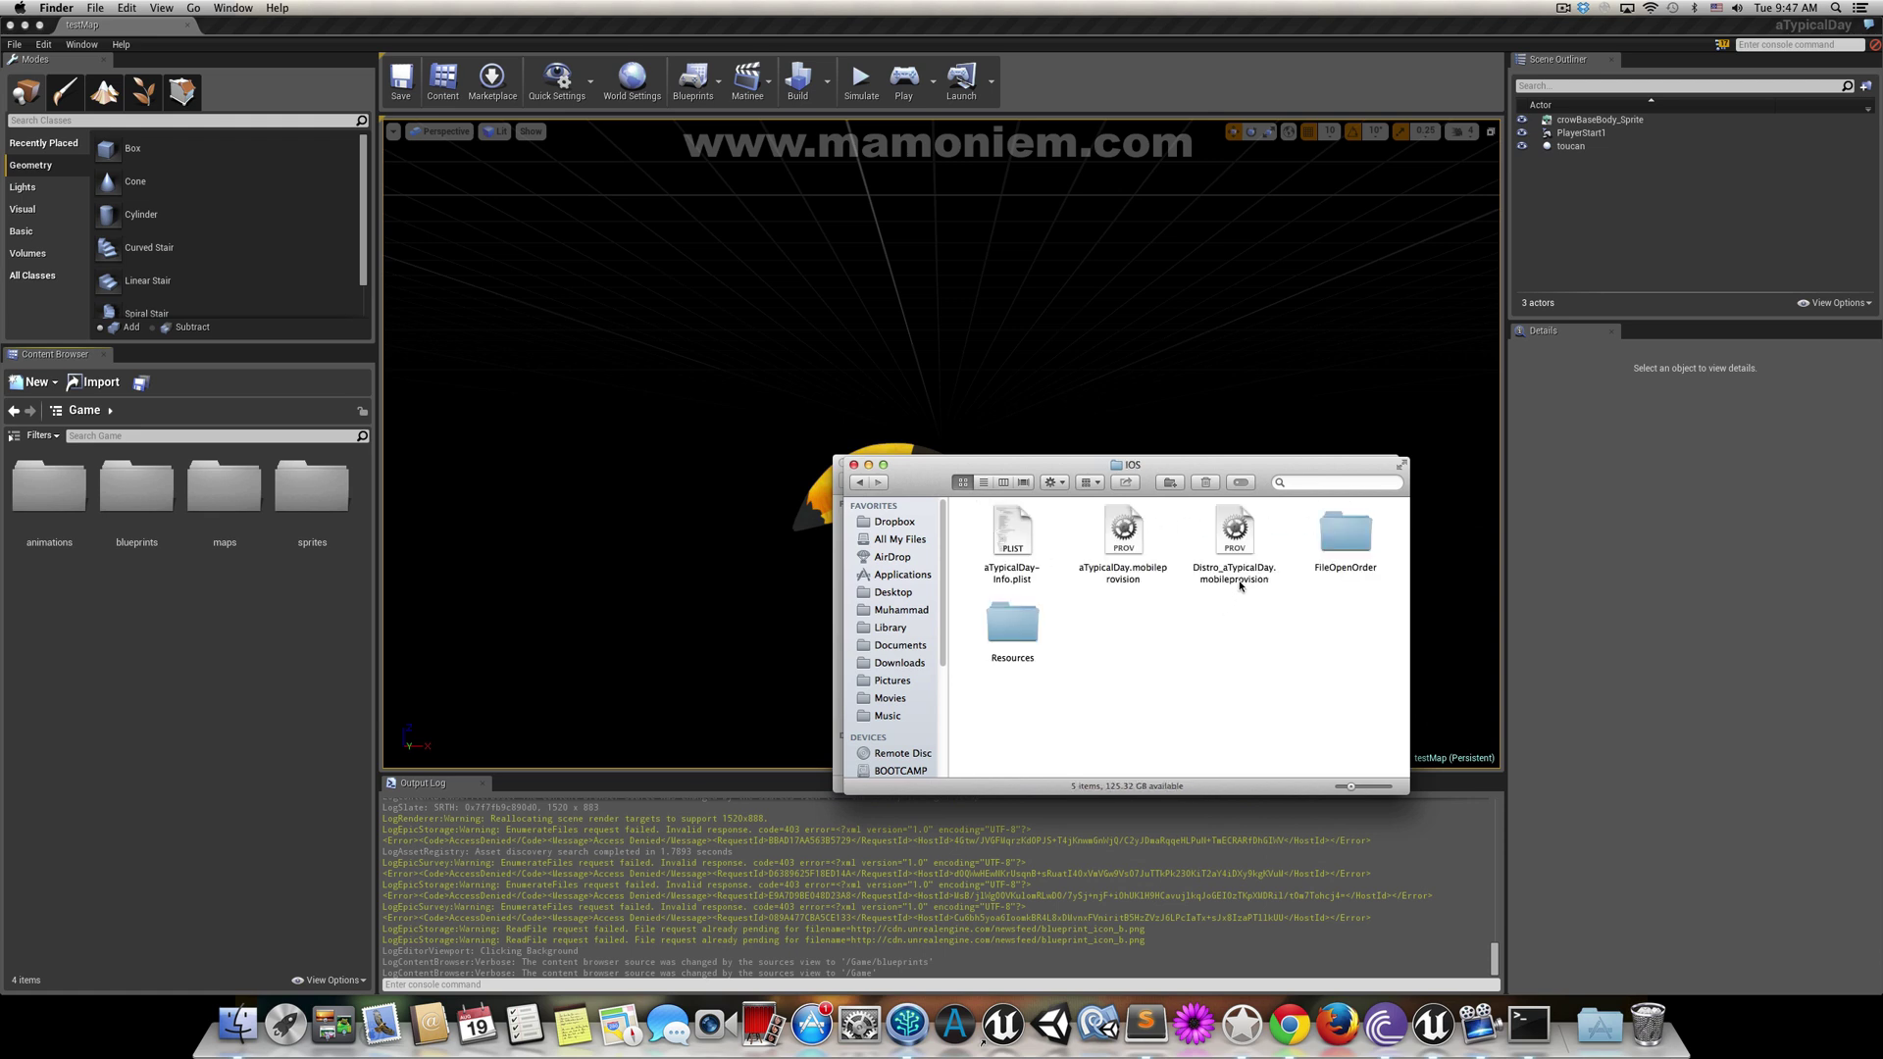
- Inspect the aTypicalDay and Distro_aTypicalDay mobileprovision names, then select aTypicalDay-Info.plist
left_click_drag(1288, 524, 1105, 552)
left_click(1182, 652)
left_click(1091, 574)
left_click(1100, 571)
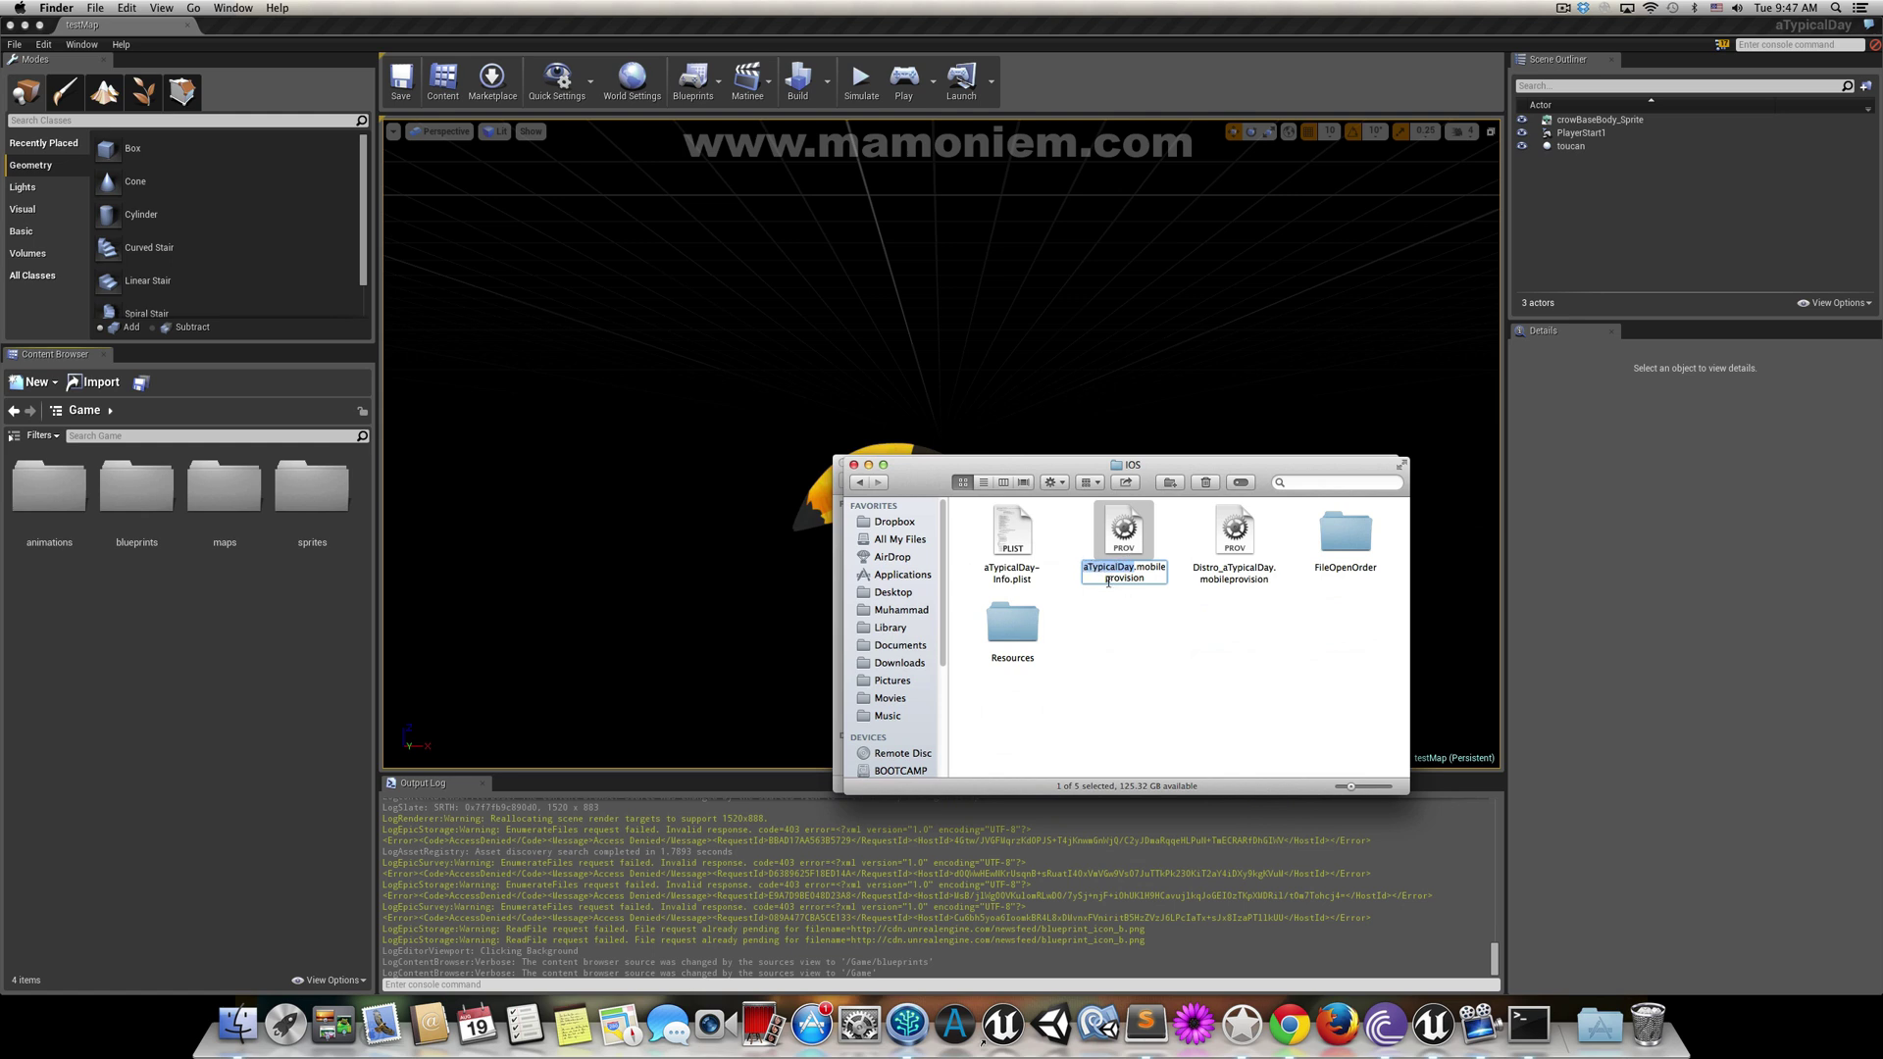
key("Return")
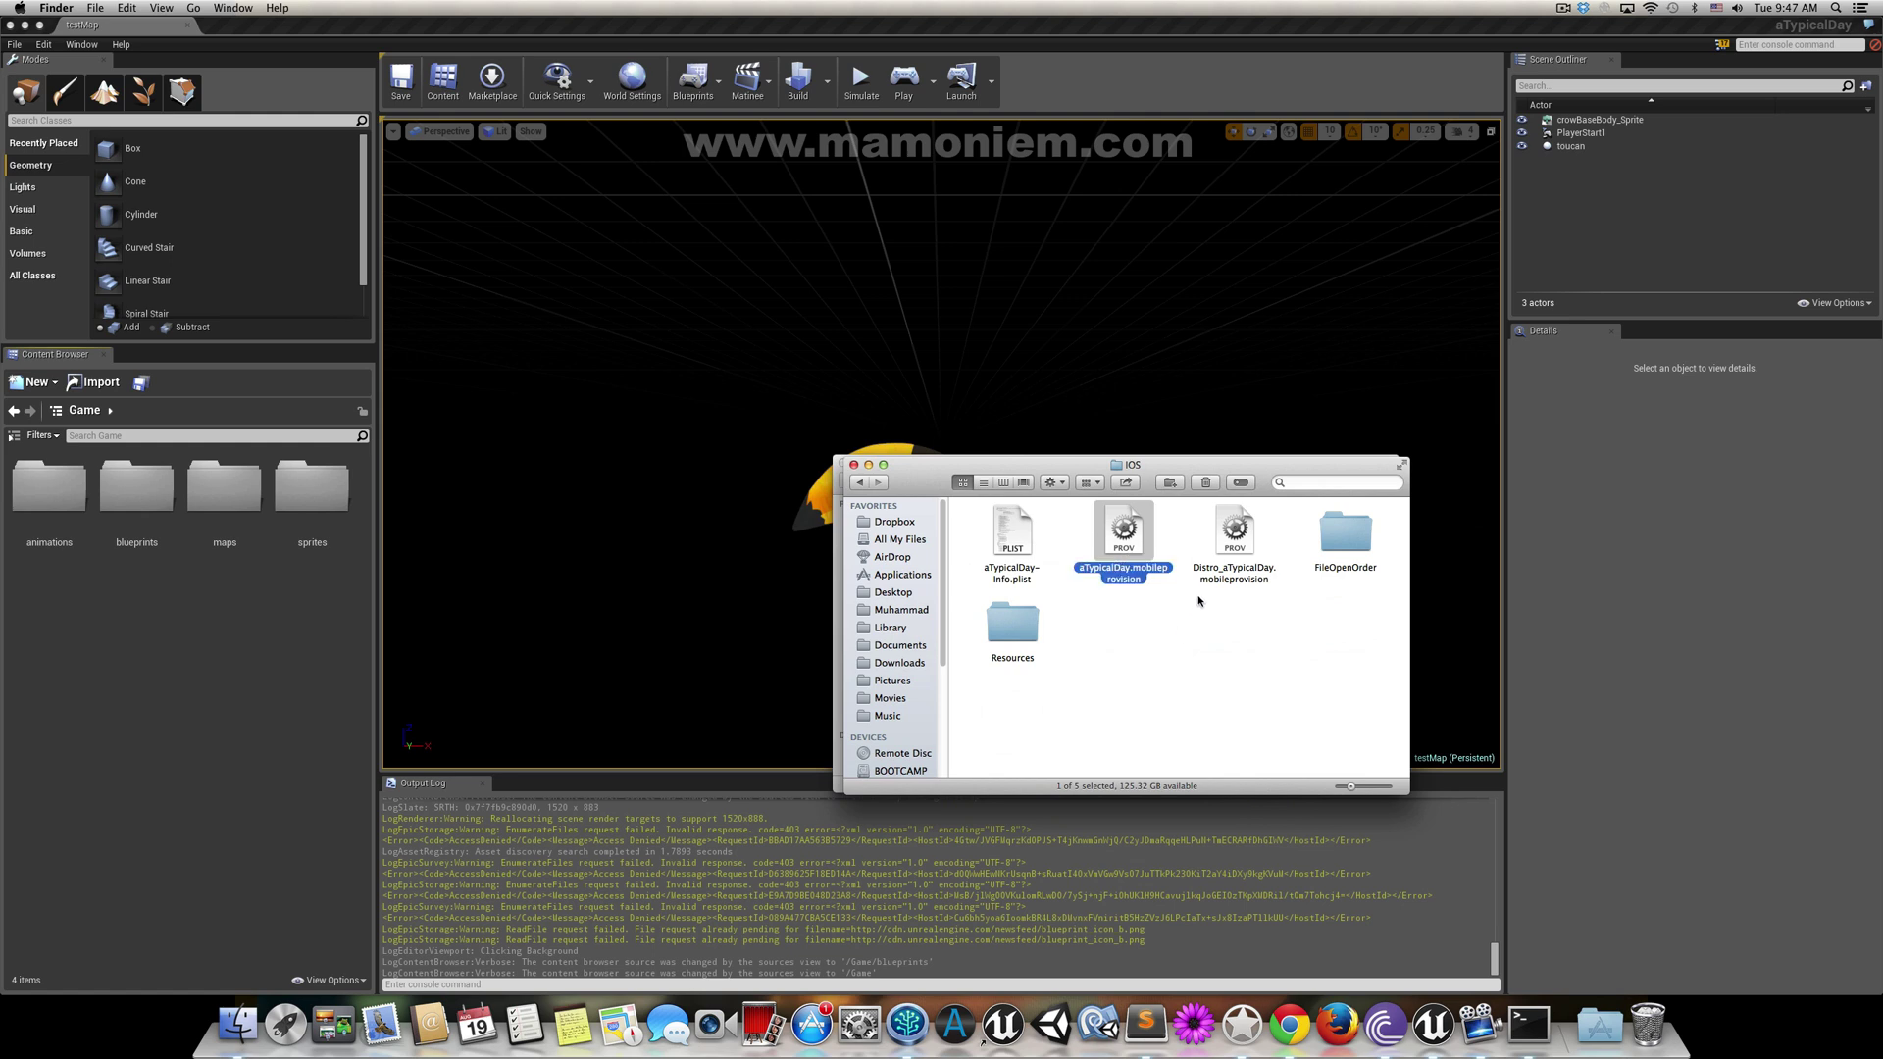
left_click(1255, 571)
left_click(1239, 576)
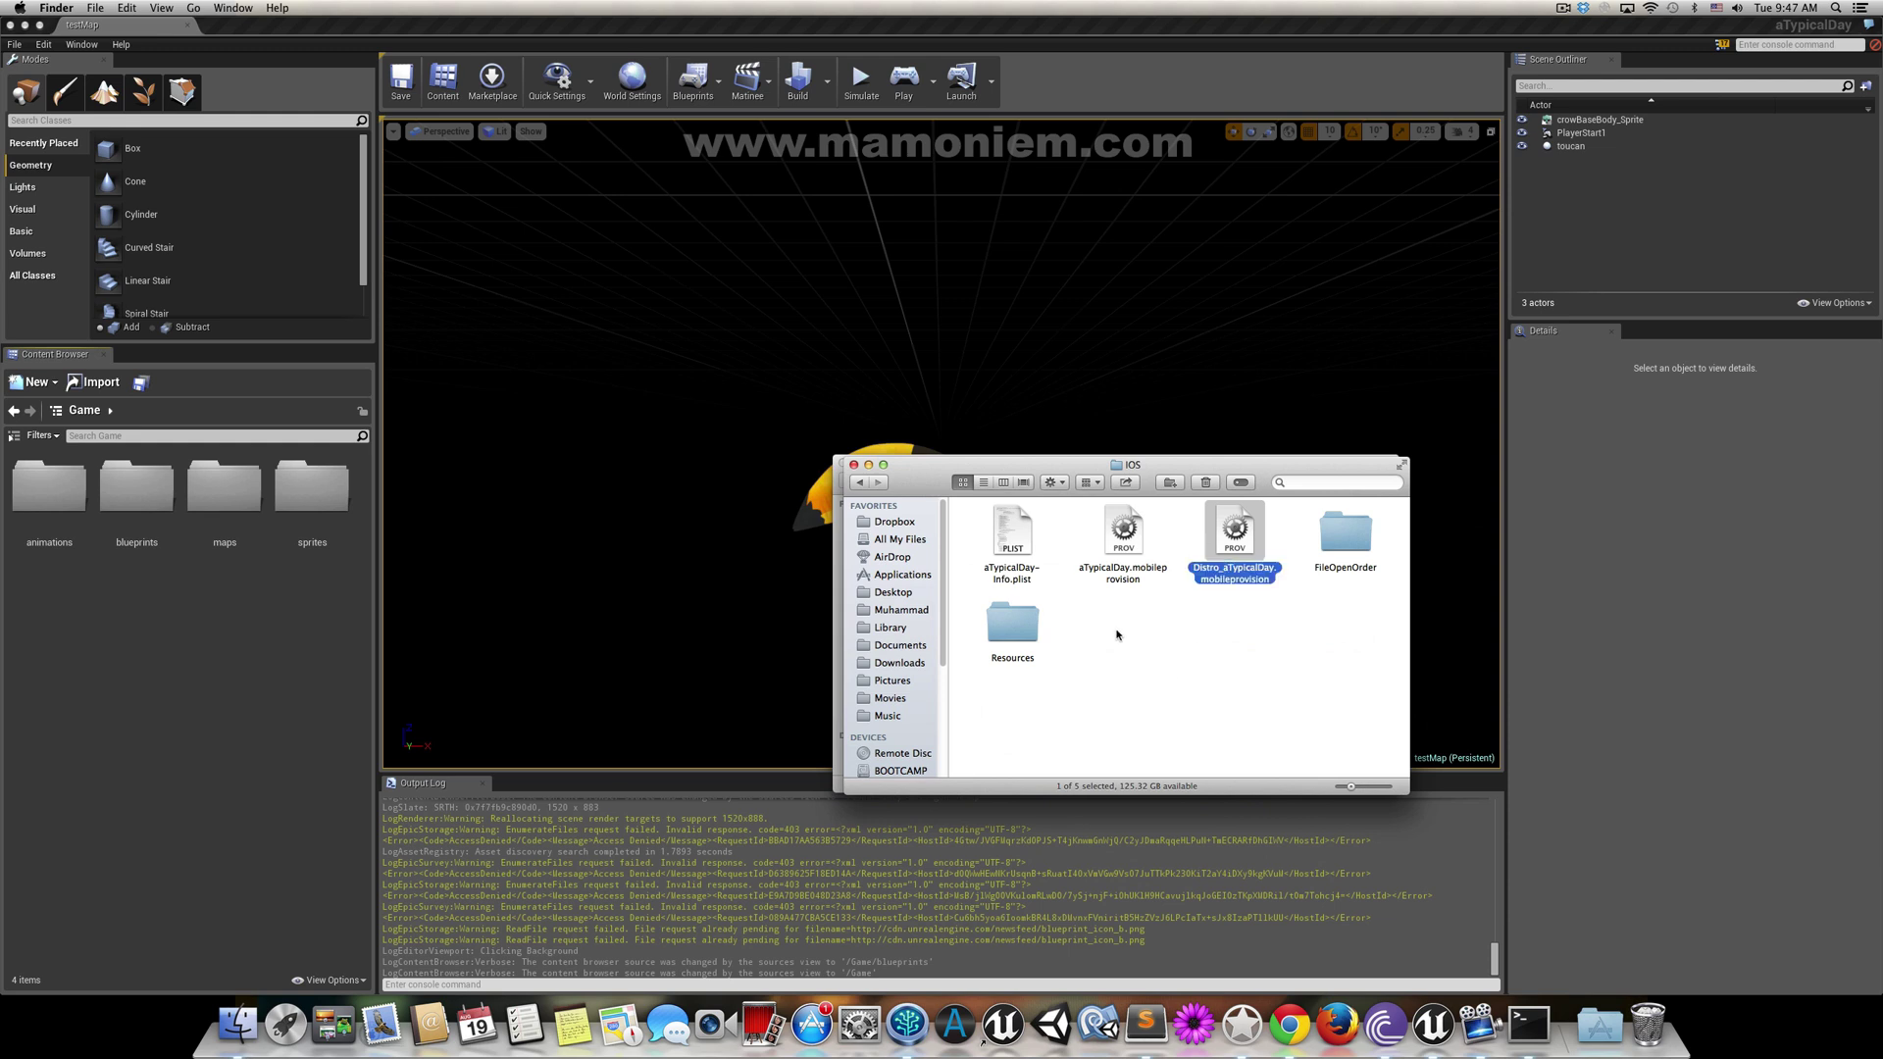
left_click(1013, 541)
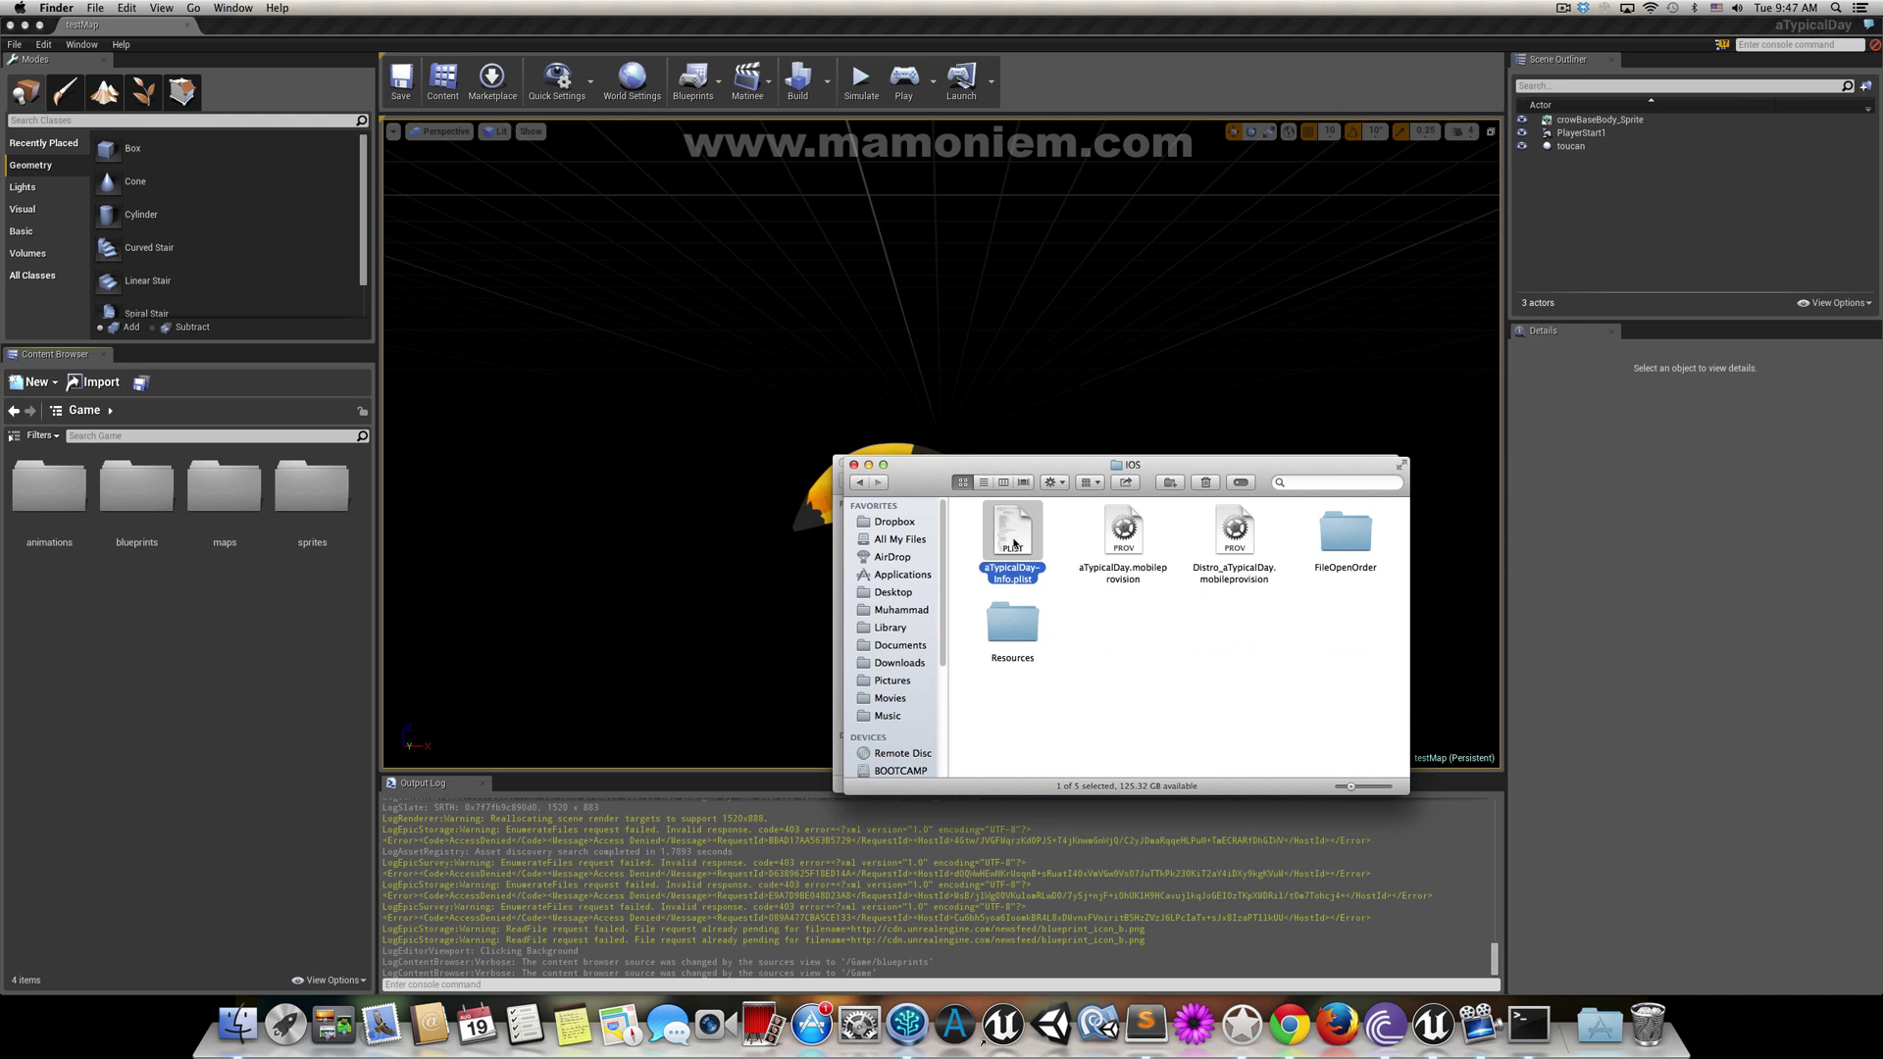
double_click(1016, 543)
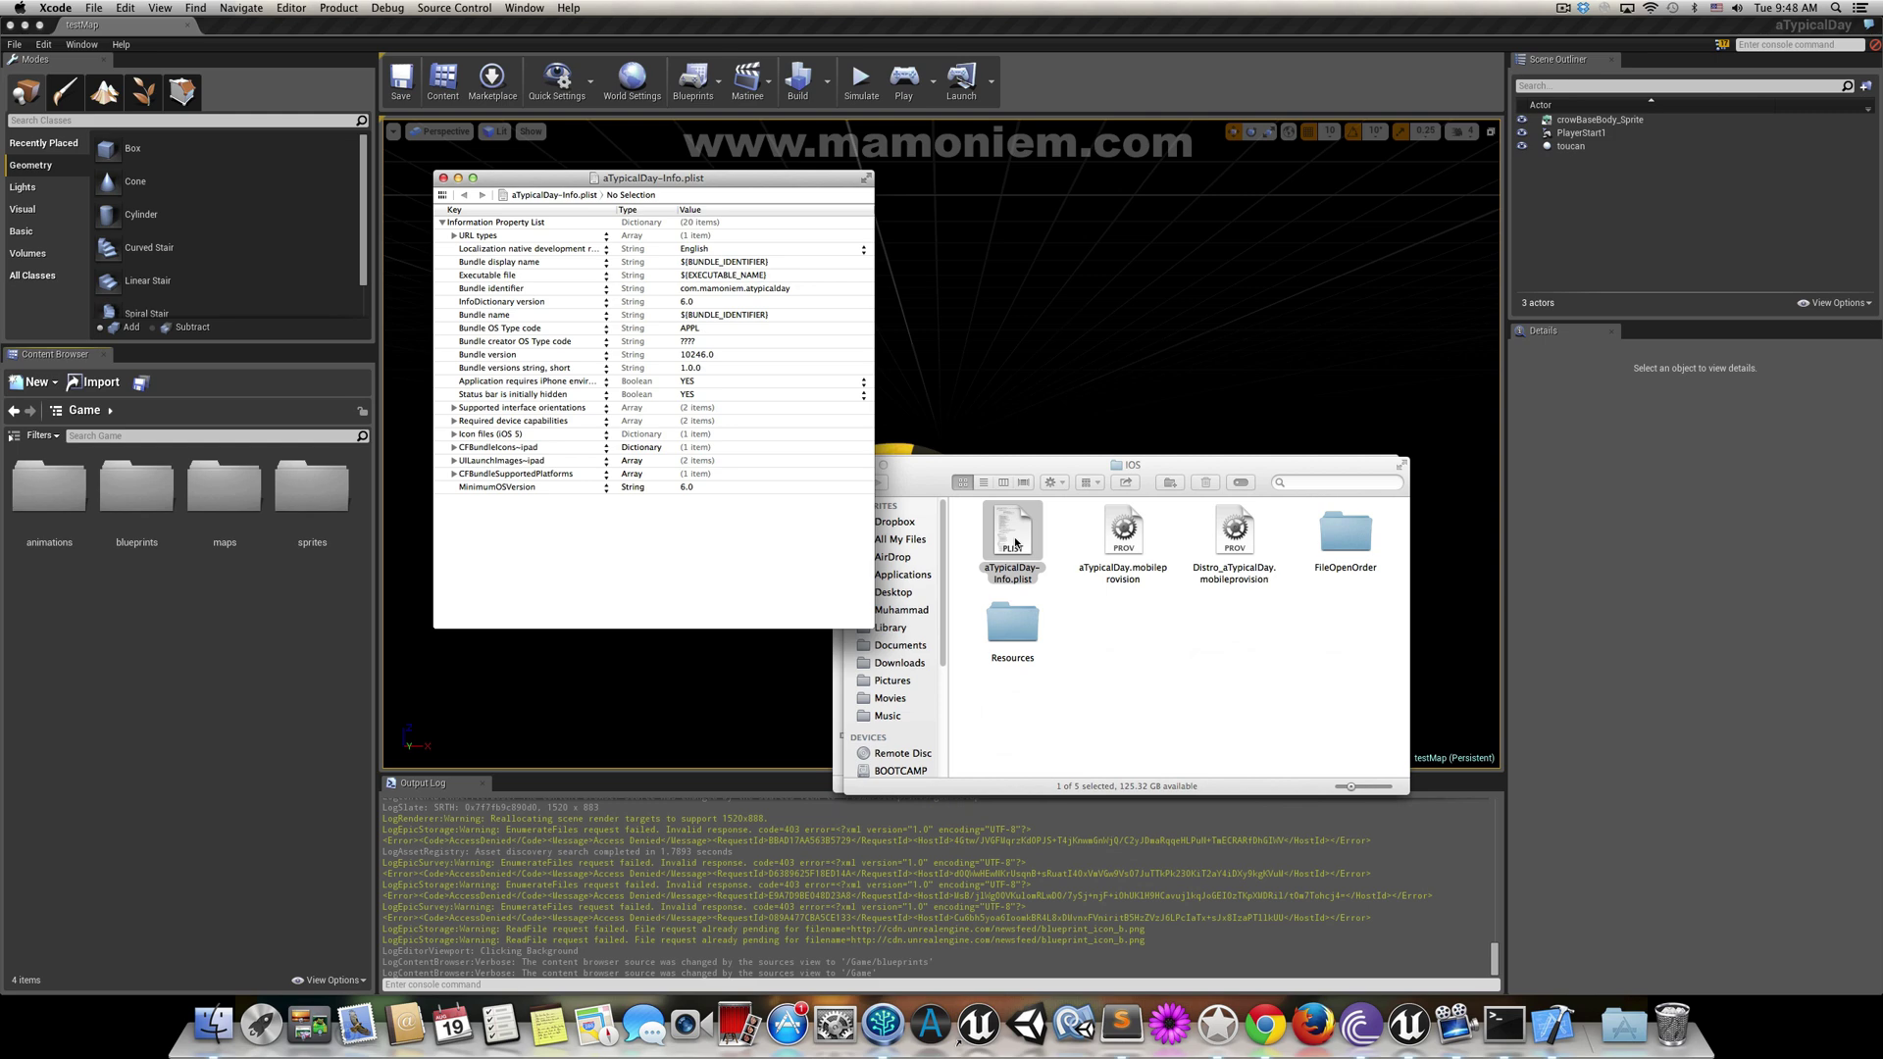
left_click_drag(715, 187, 904, 274)
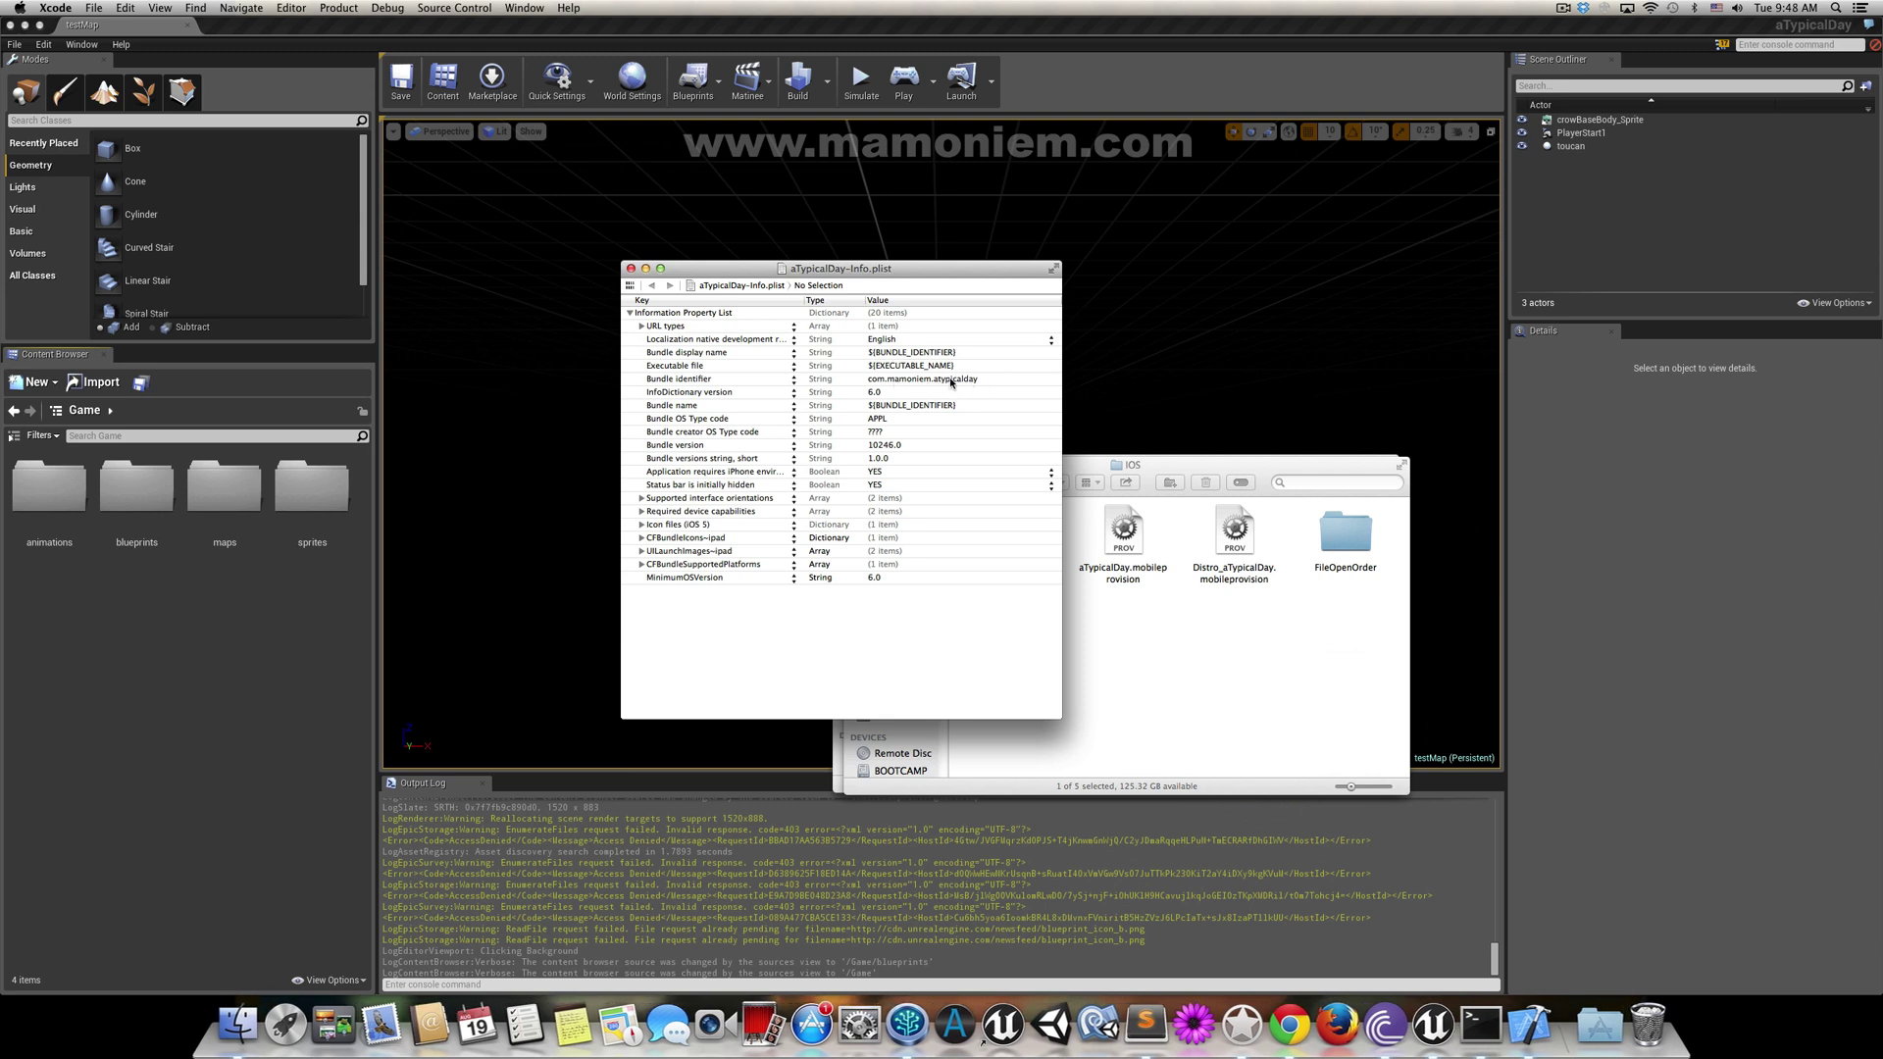
mouse_move(945, 384)
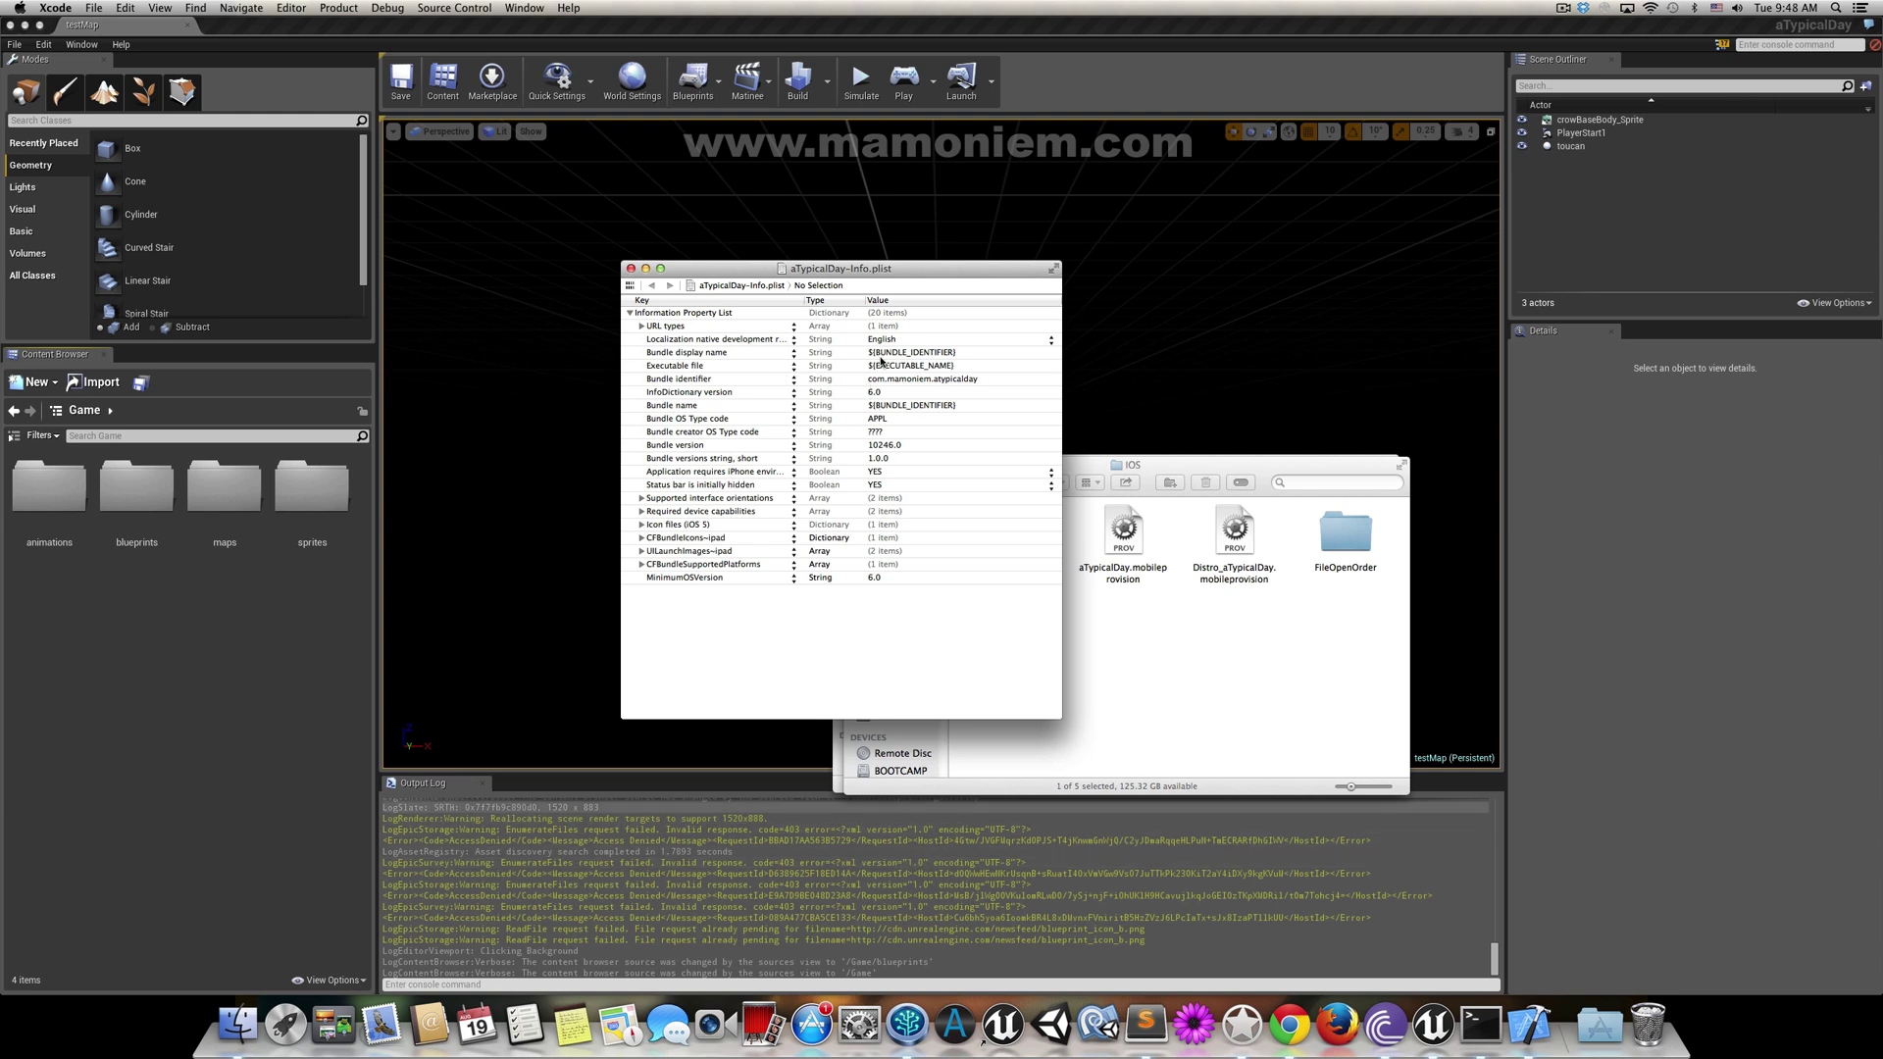
left_click(631, 268)
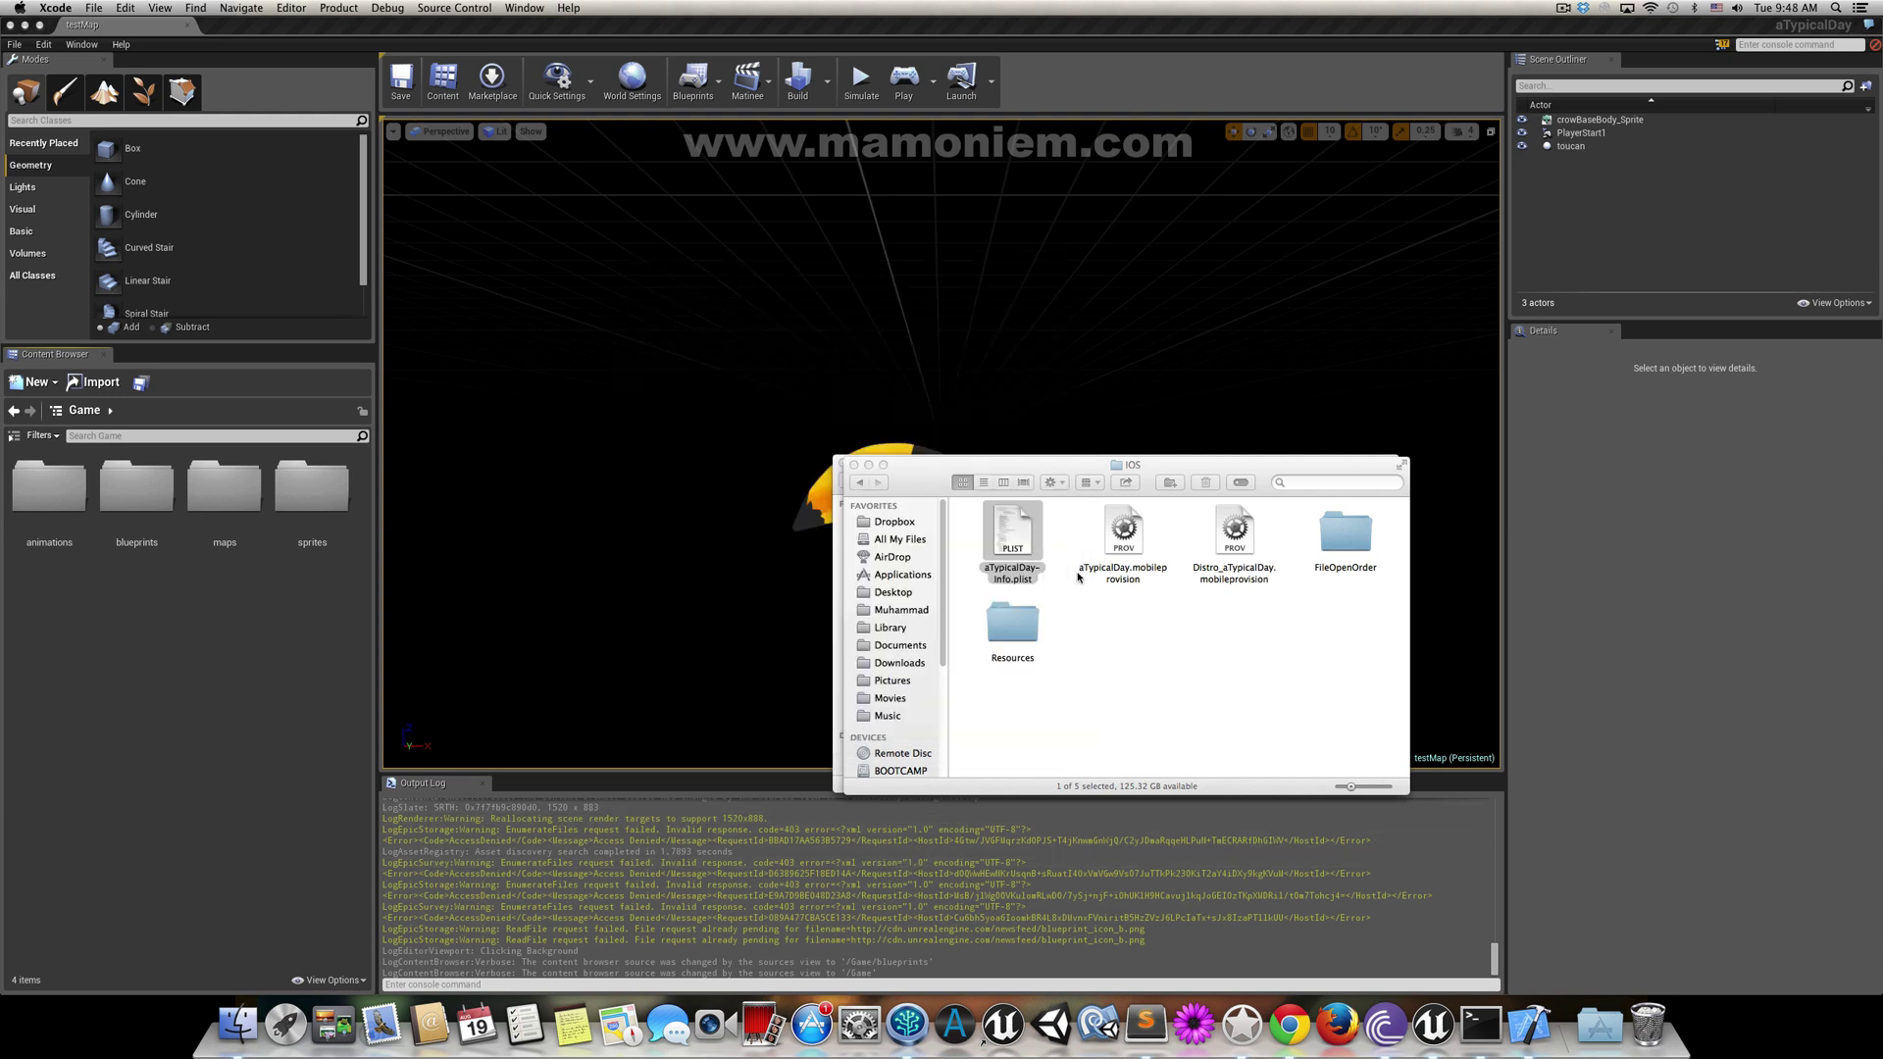
left_click_drag(1012, 538, 1152, 1027)
left_click(728, 431)
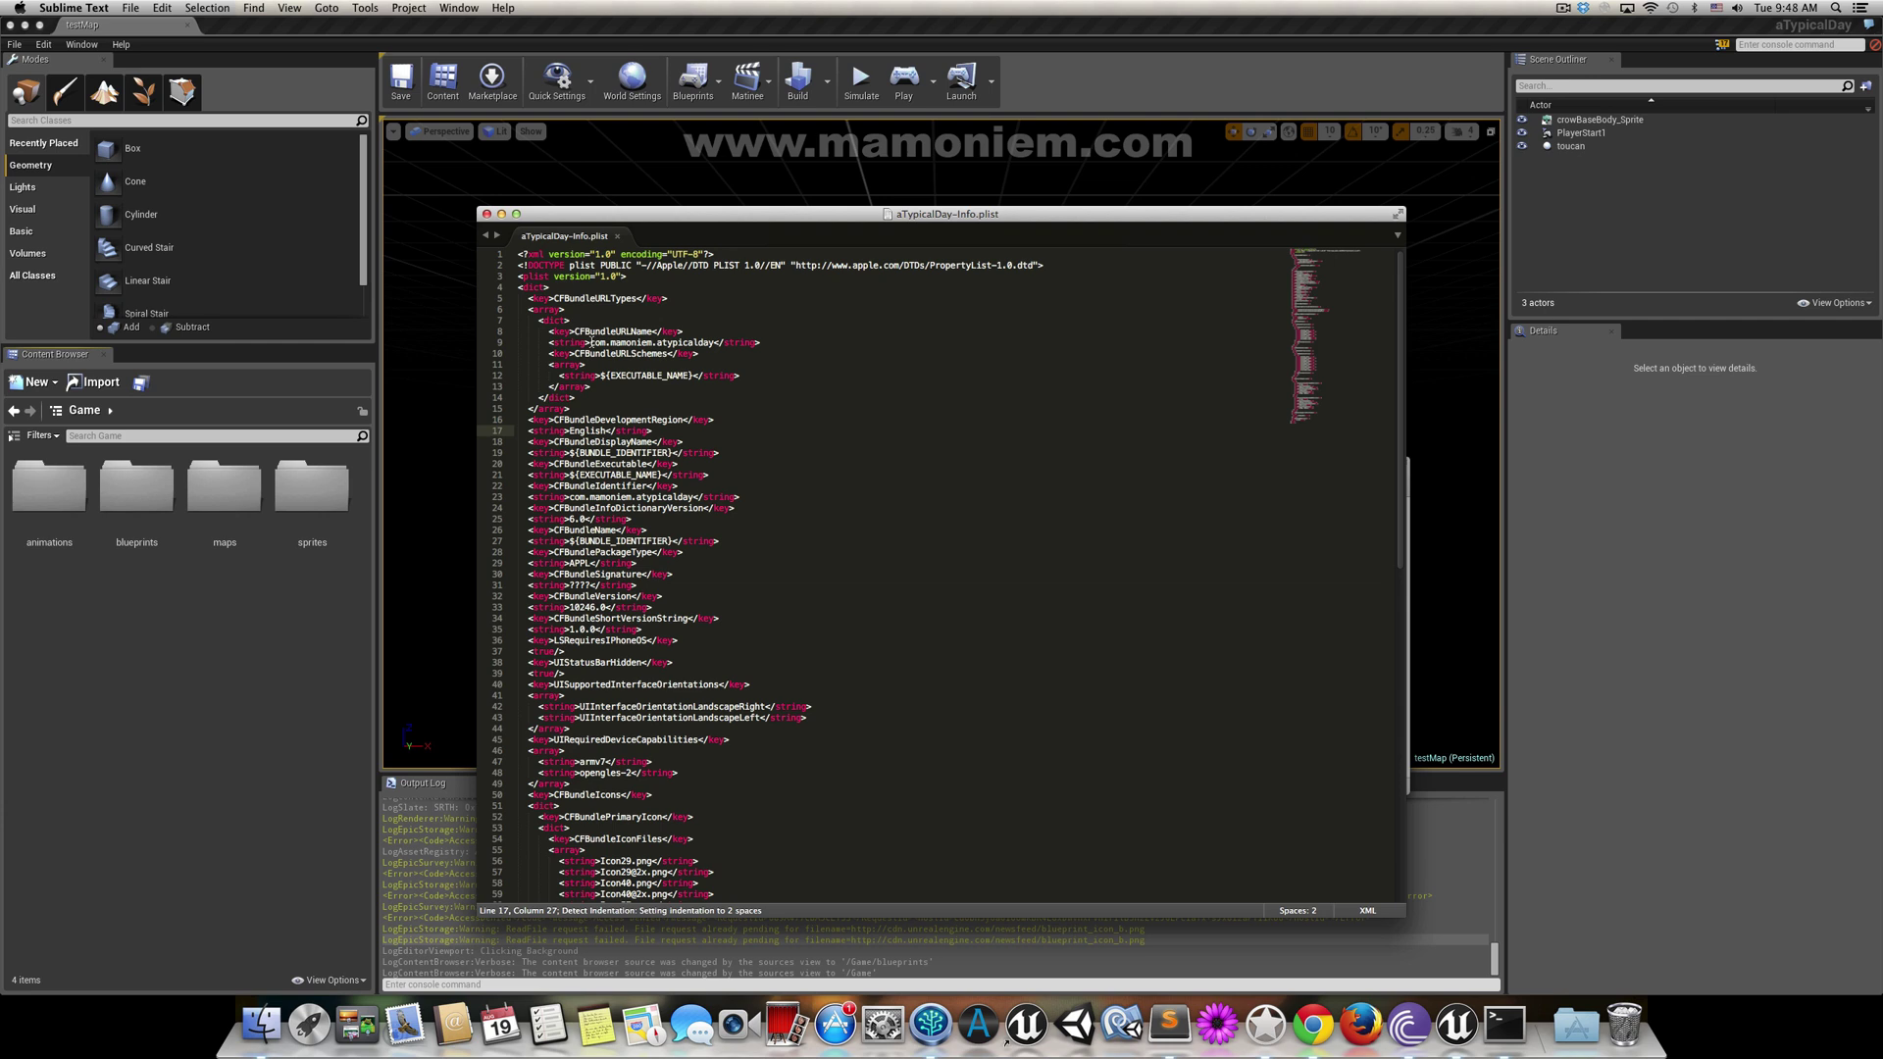
left_click_drag(592, 343, 719, 343)
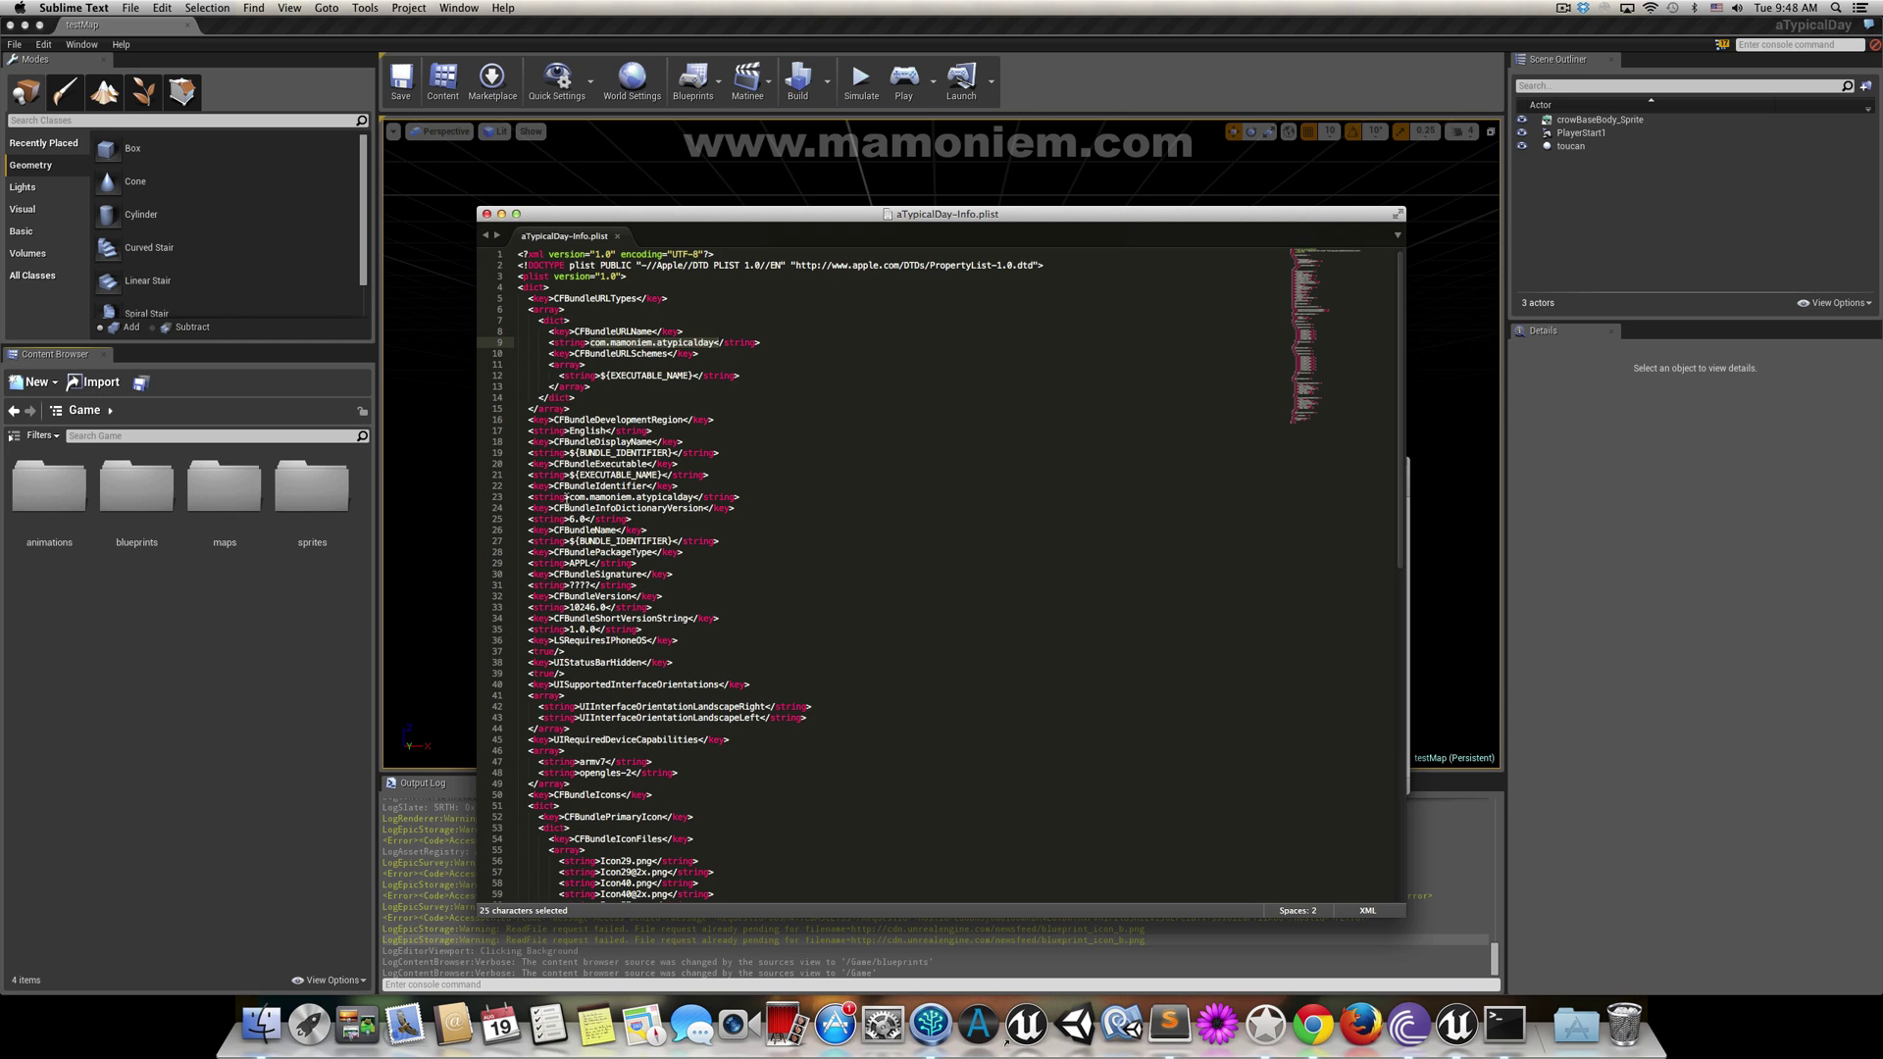
left_click_drag(566, 497, 694, 499)
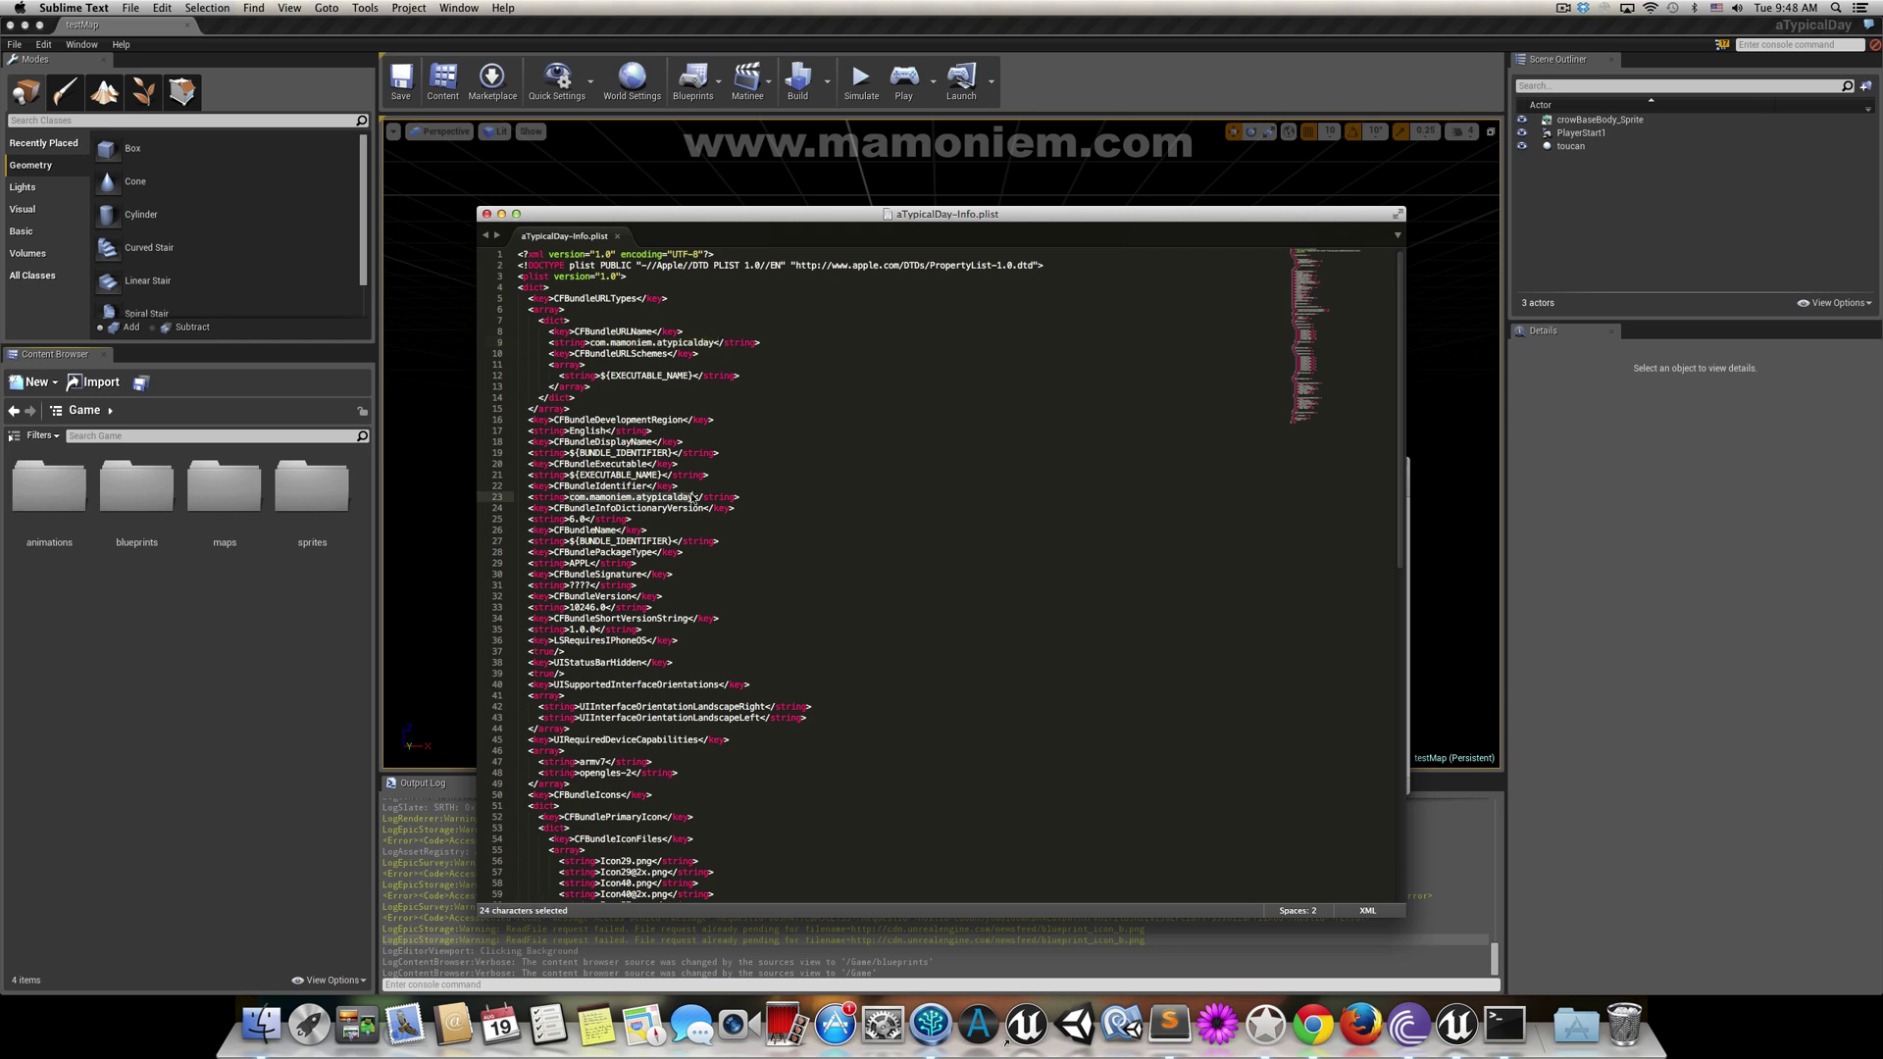
left_click(485, 216)
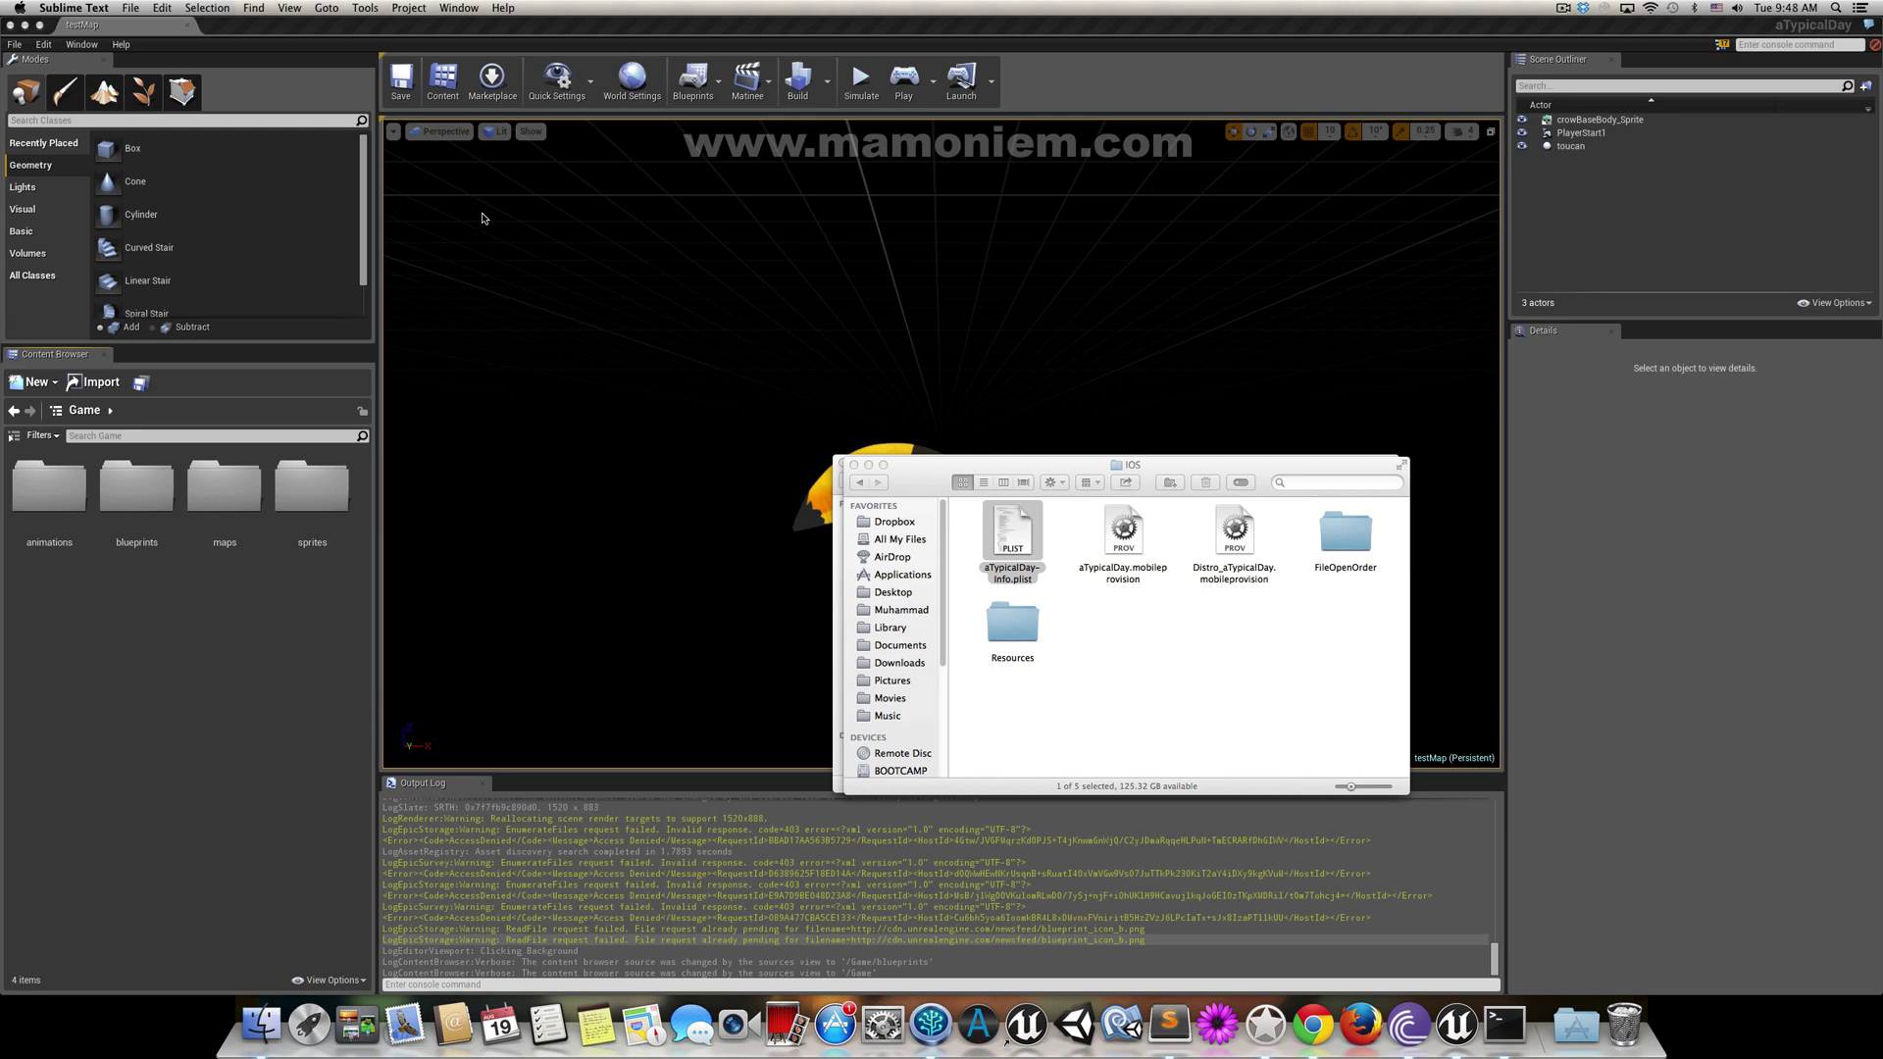
- Return to Unreal Editor and launch the game on the iPhone from the Launch device list
left_click(485, 218)
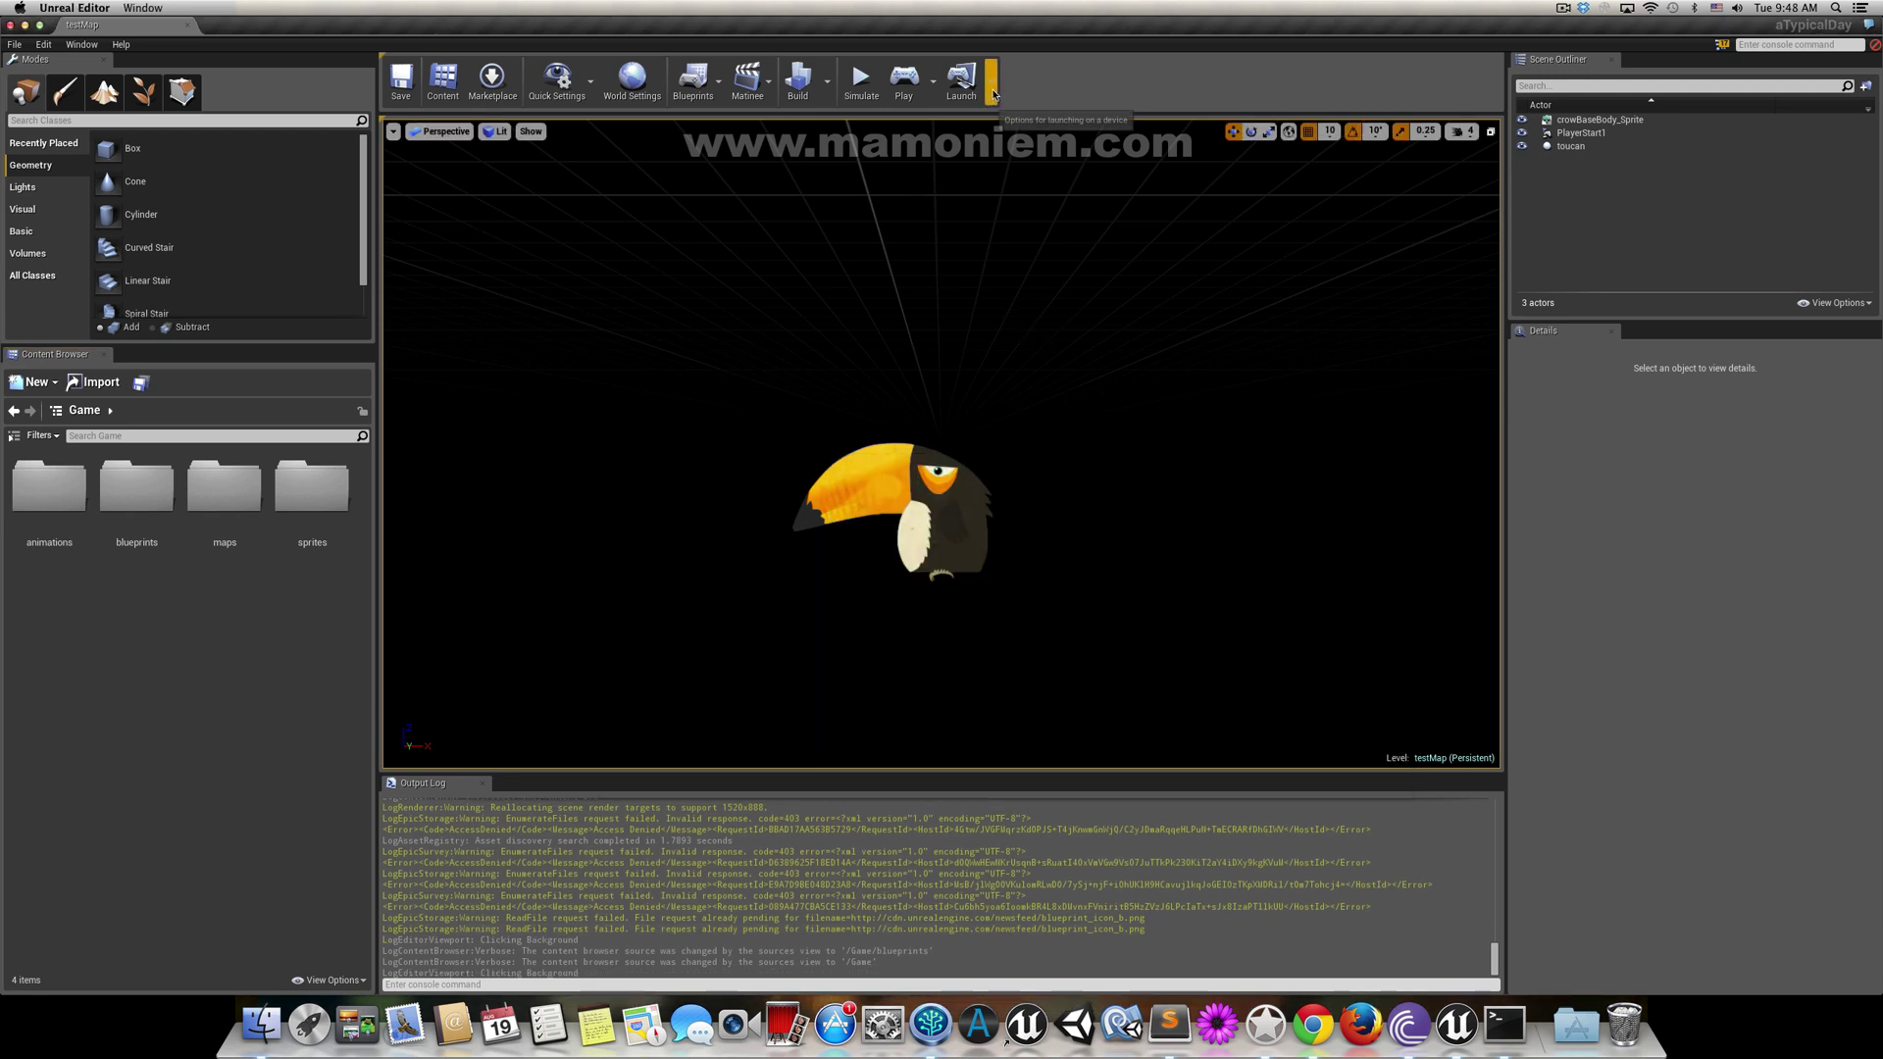
left_click(992, 82)
left_click(981, 255)
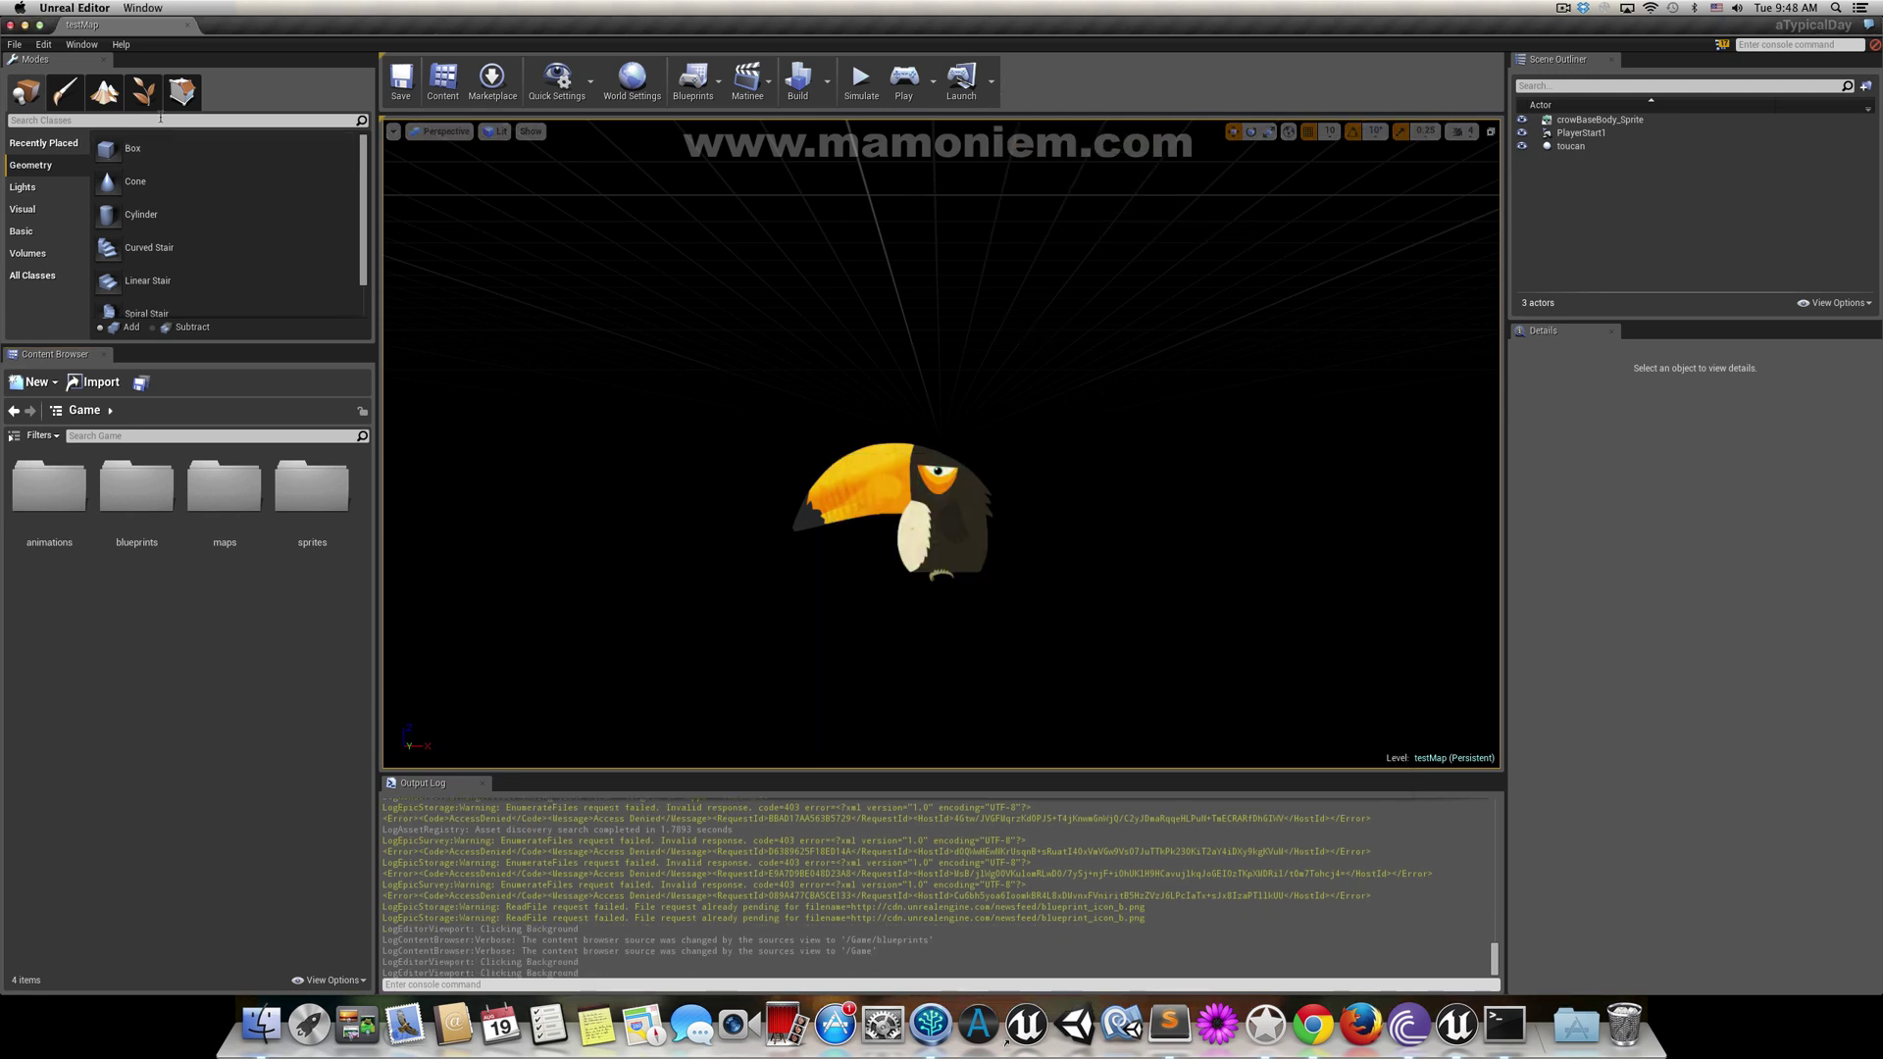
left_click(992, 82)
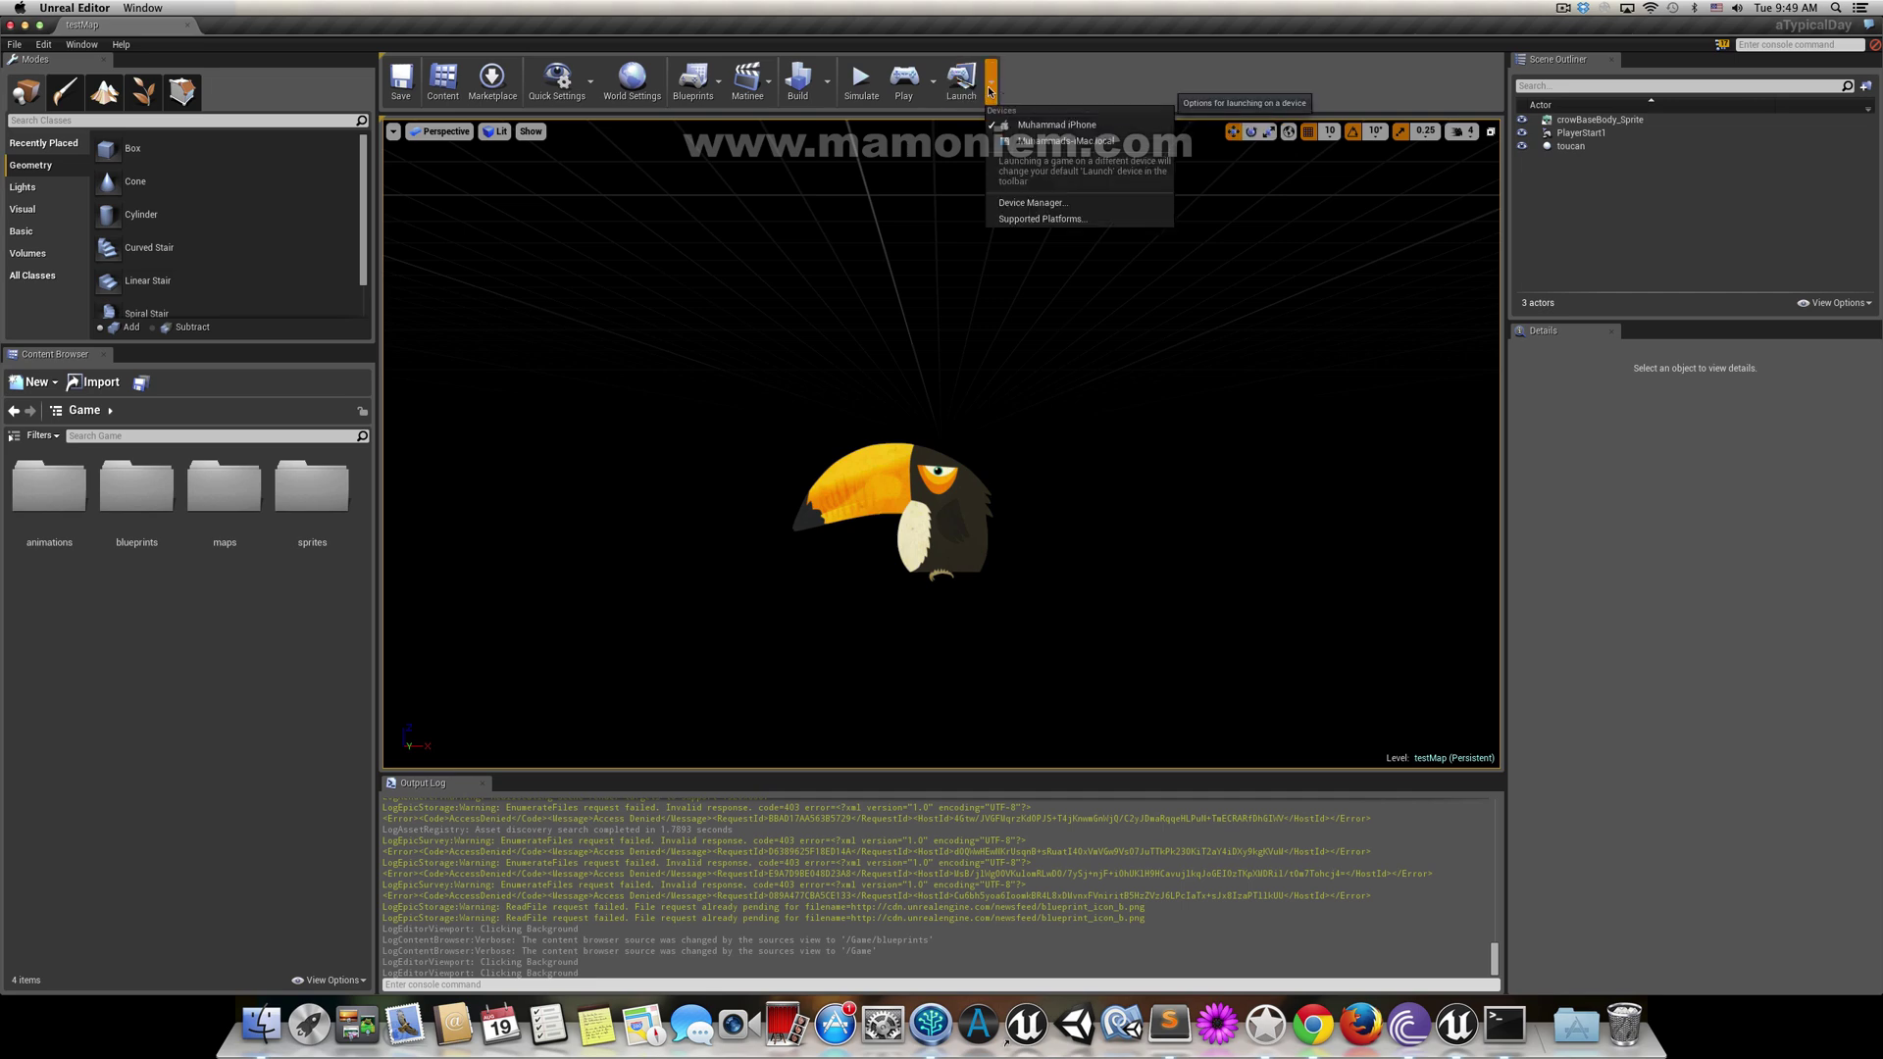
left_click(1030, 130)
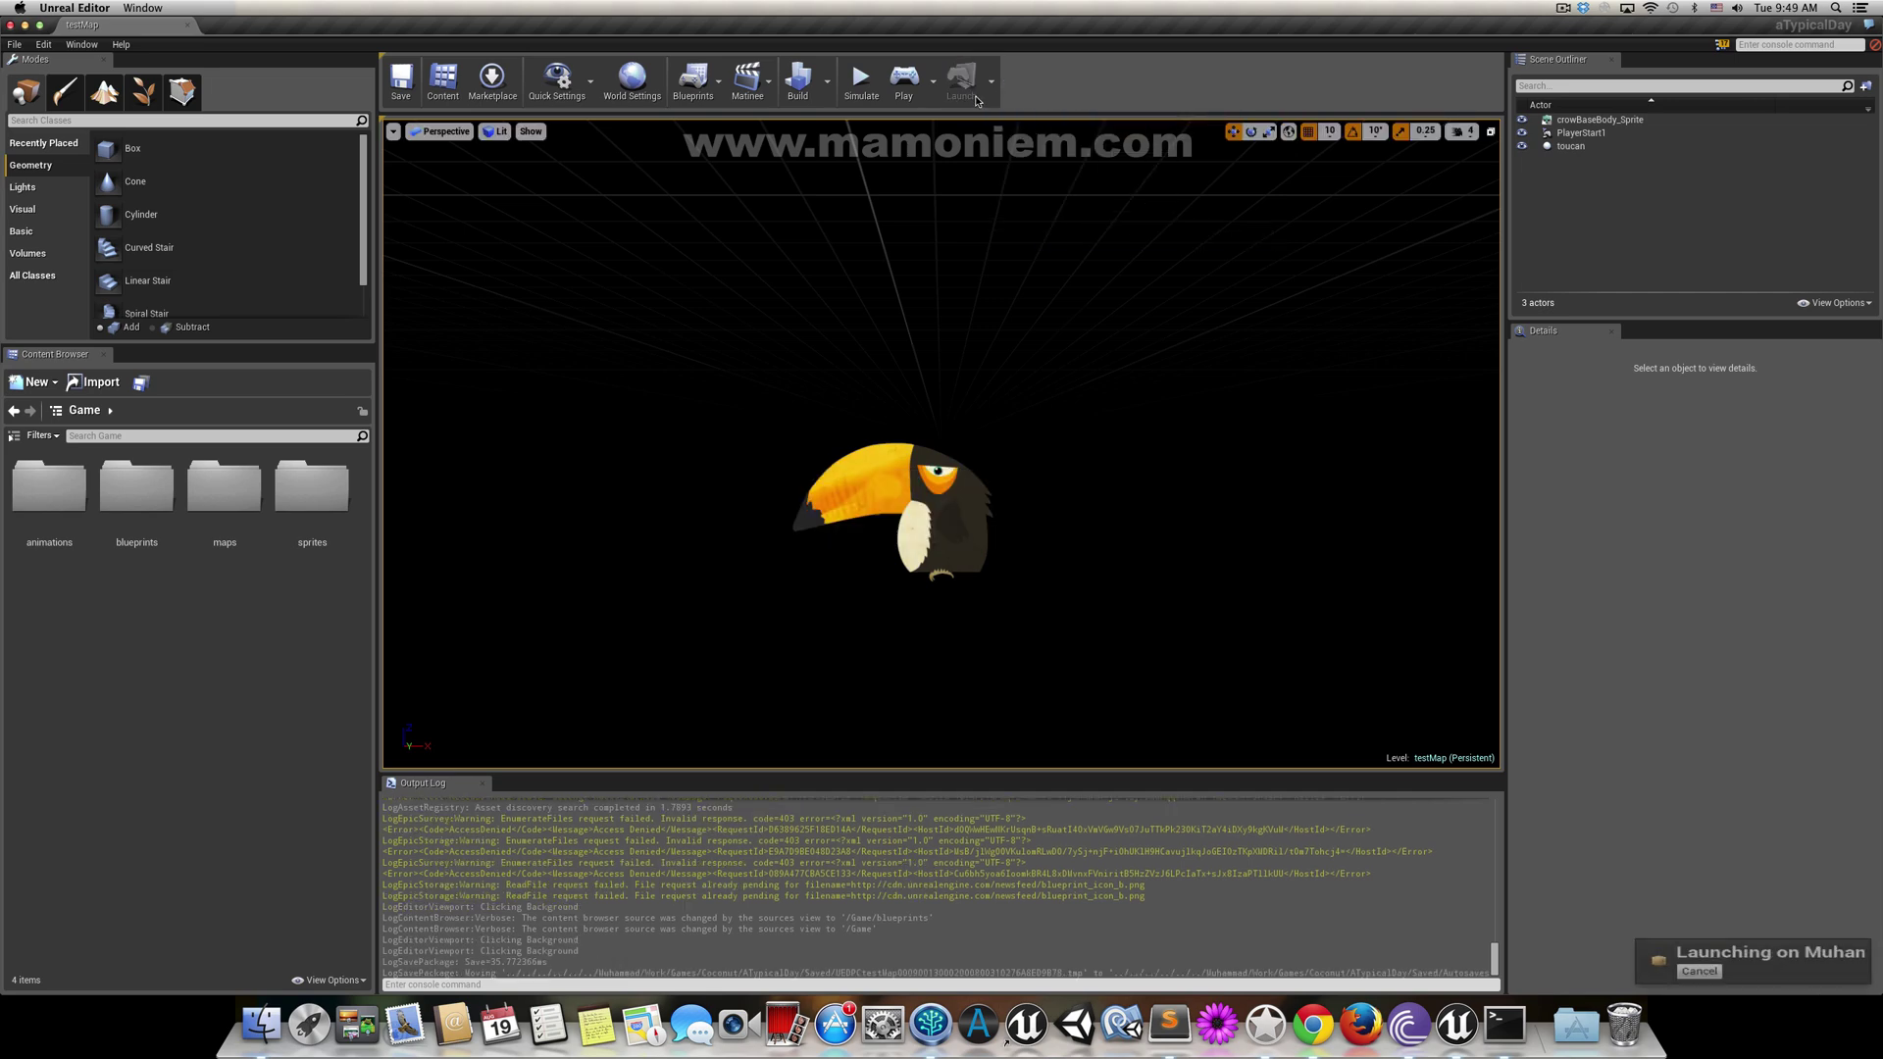